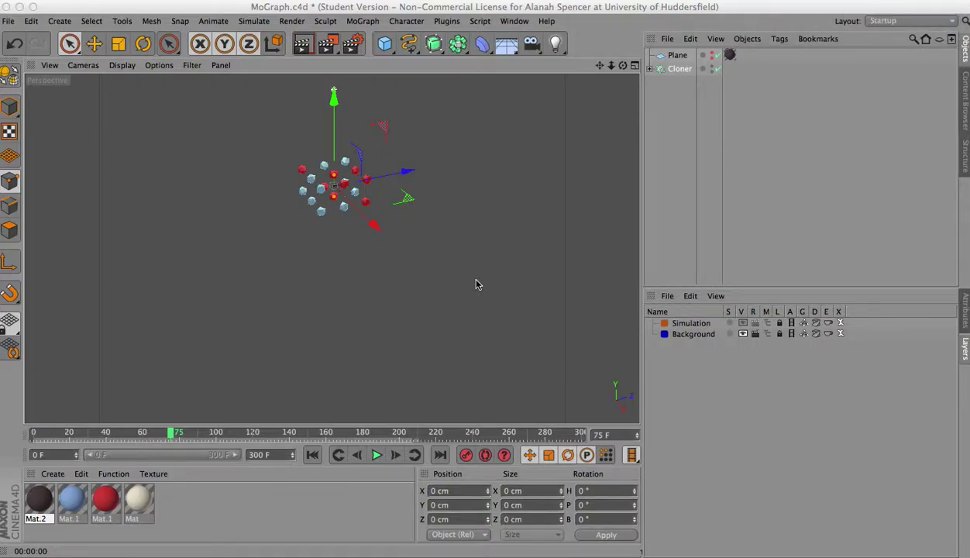
# Expand the Cloner, add a MoGraph Spline effector, and show its settings.
pyautogui.click(650, 69)
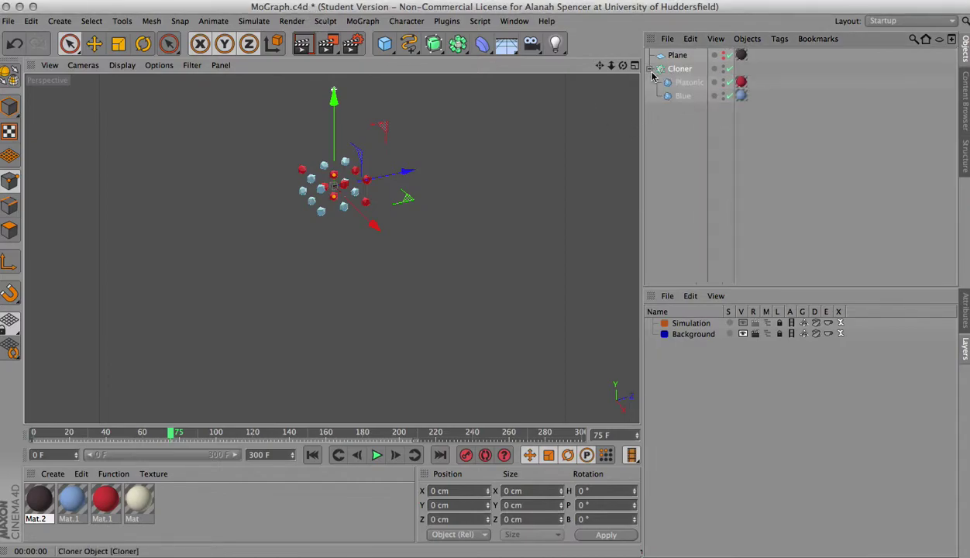
pyautogui.click(363, 21)
pyautogui.moveTo(387, 42)
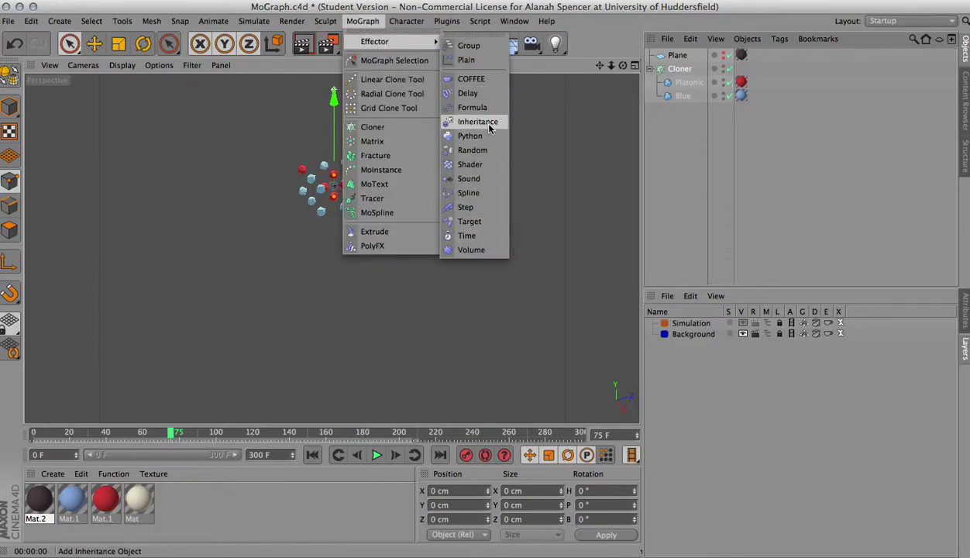
pyautogui.click(480, 193)
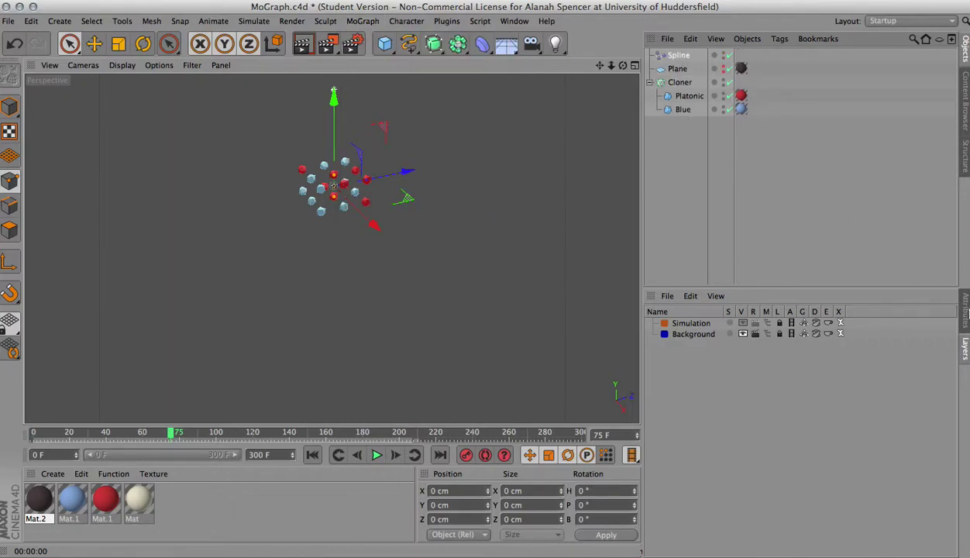
pyautogui.click(966, 319)
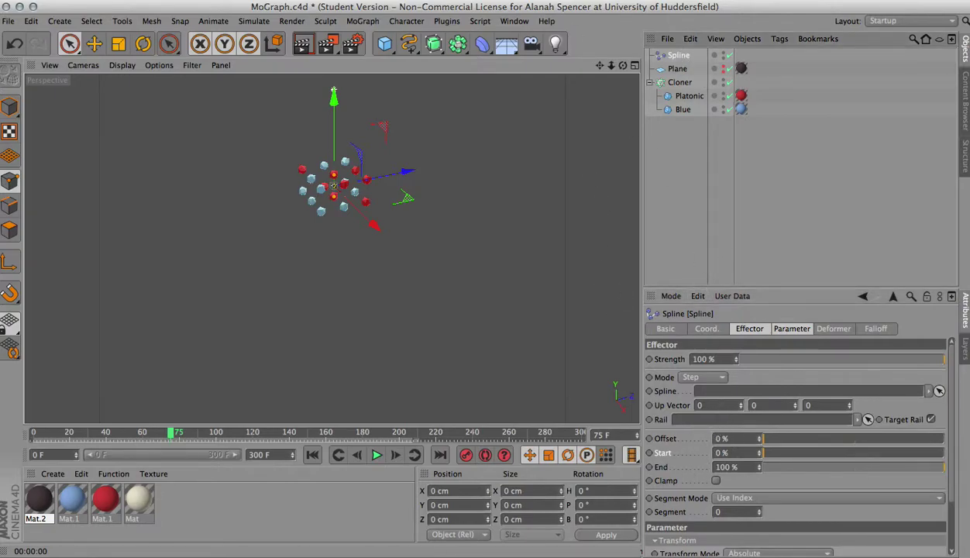
# Maximize the Top view and pick the Cubic spline tool.
pyautogui.click(634, 64)
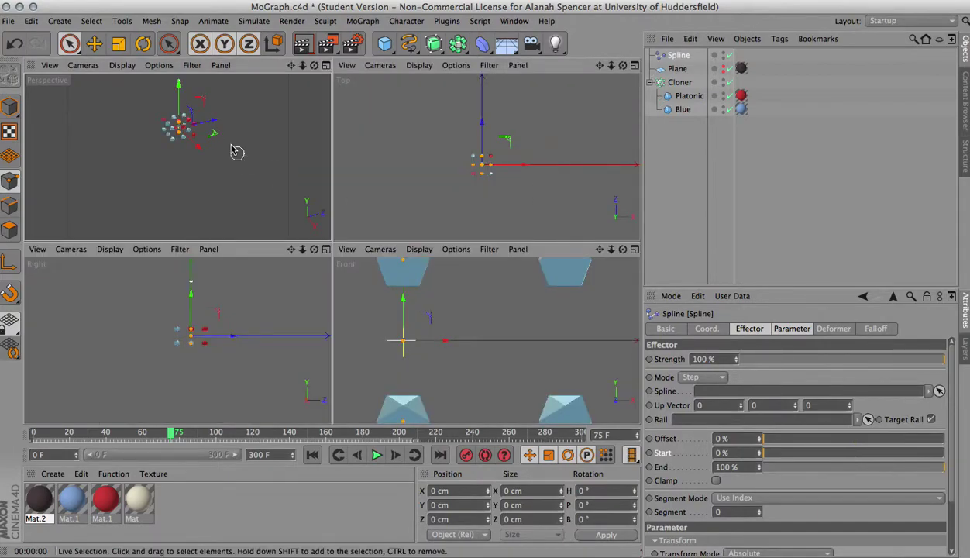
pyautogui.click(635, 66)
pyautogui.click(408, 43)
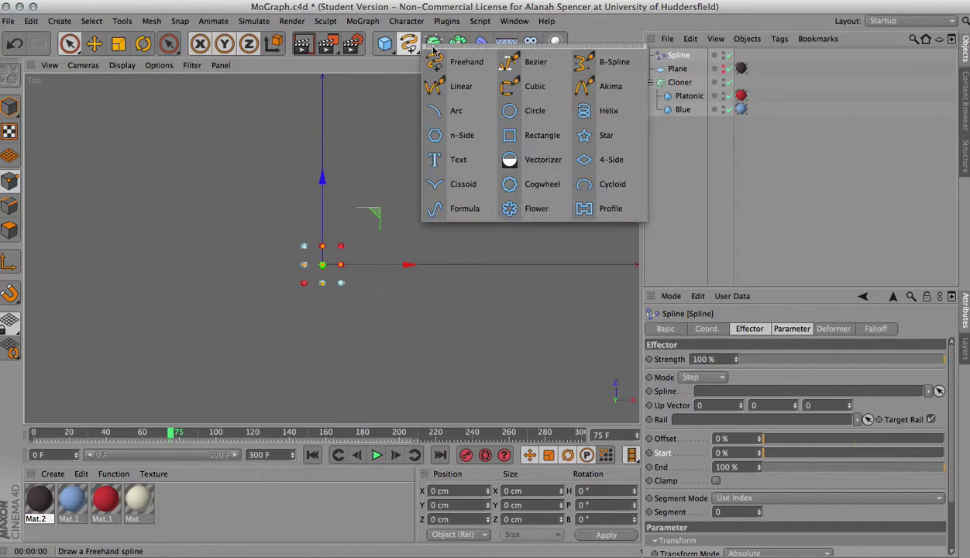
pyautogui.click(519, 83)
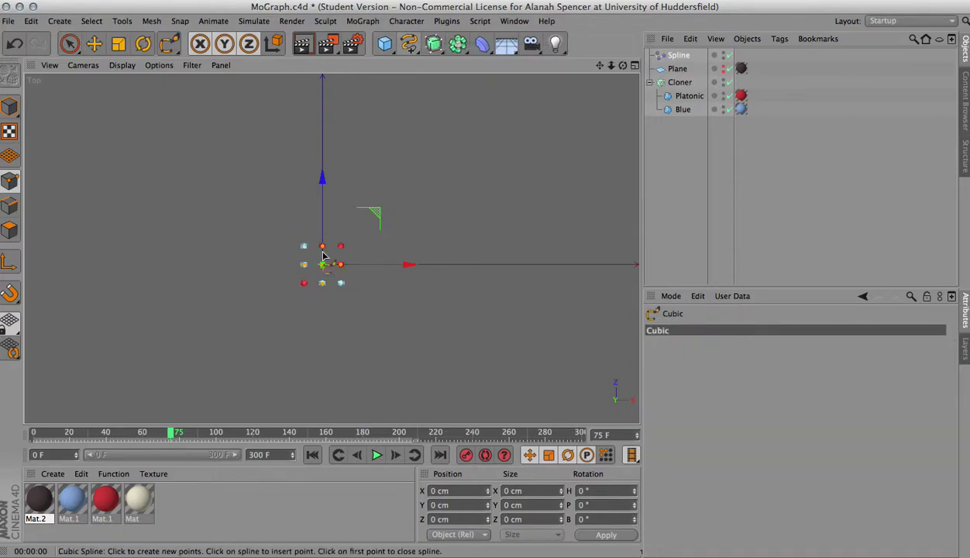
# Draw a seven-point closed cubic spline loop around the clones, then return to four views.
pyautogui.click(170, 324)
pyautogui.click(201, 187)
pyautogui.click(390, 215)
pyautogui.click(330, 342)
pyautogui.click(303, 352)
pyautogui.click(248, 317)
pyautogui.click(237, 251)
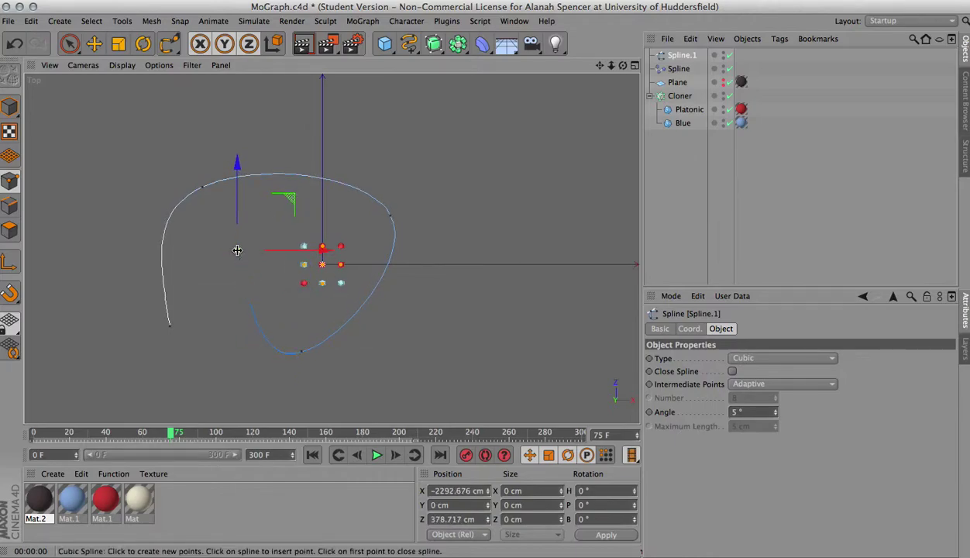
pyautogui.click(170, 324)
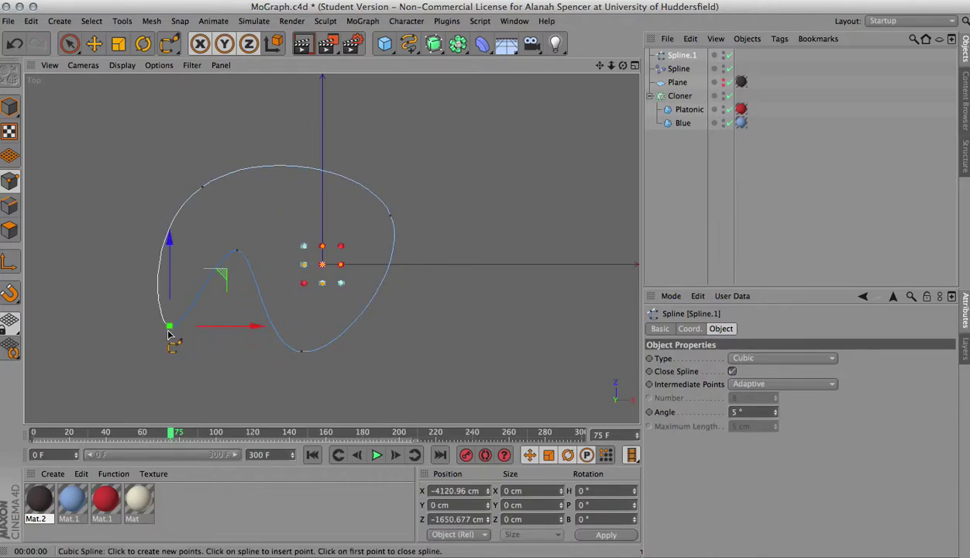
pyautogui.click(69, 43)
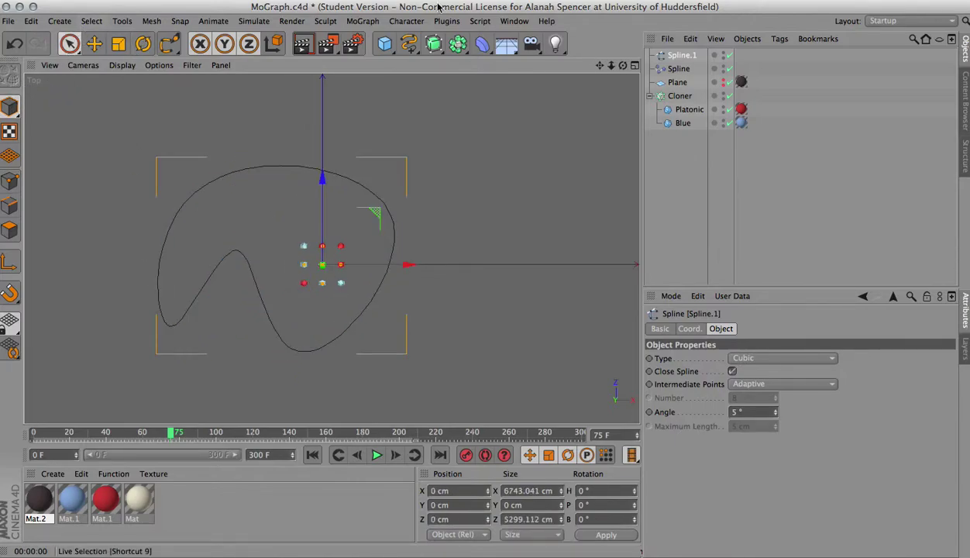
pyautogui.click(633, 65)
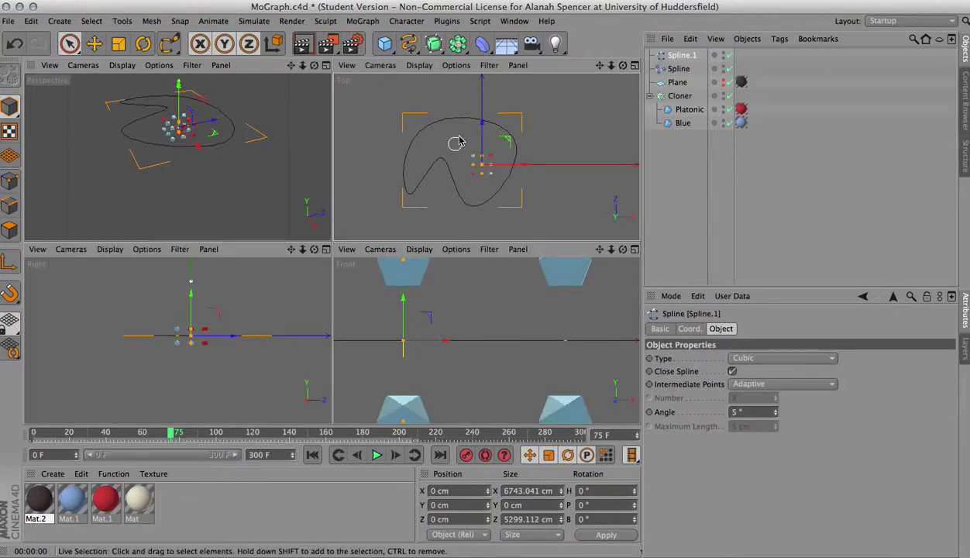
# Link Spline.1 into the Spline effector's Spline field and check it in a Perspective render.
pyautogui.click(676, 70)
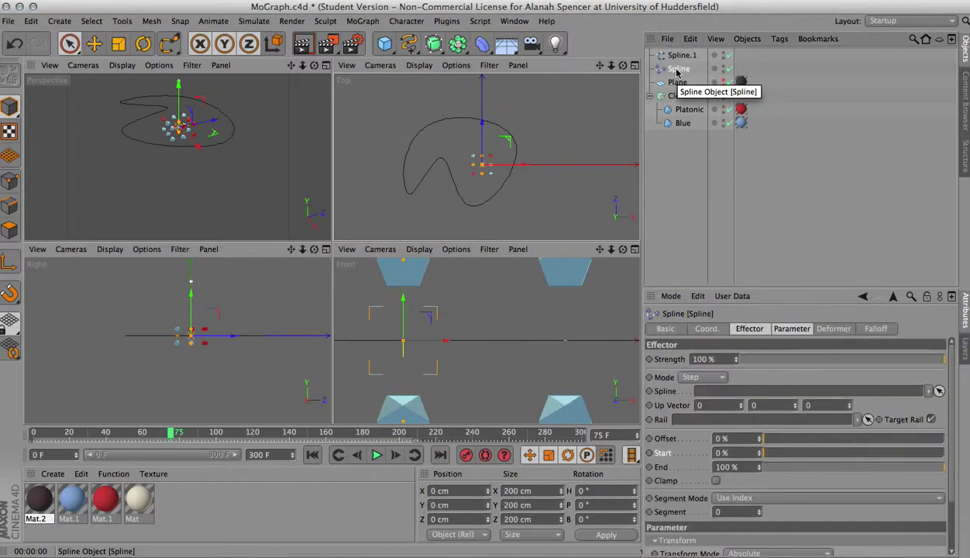
pyautogui.moveTo(679, 55); pyautogui.dragTo(727, 392)
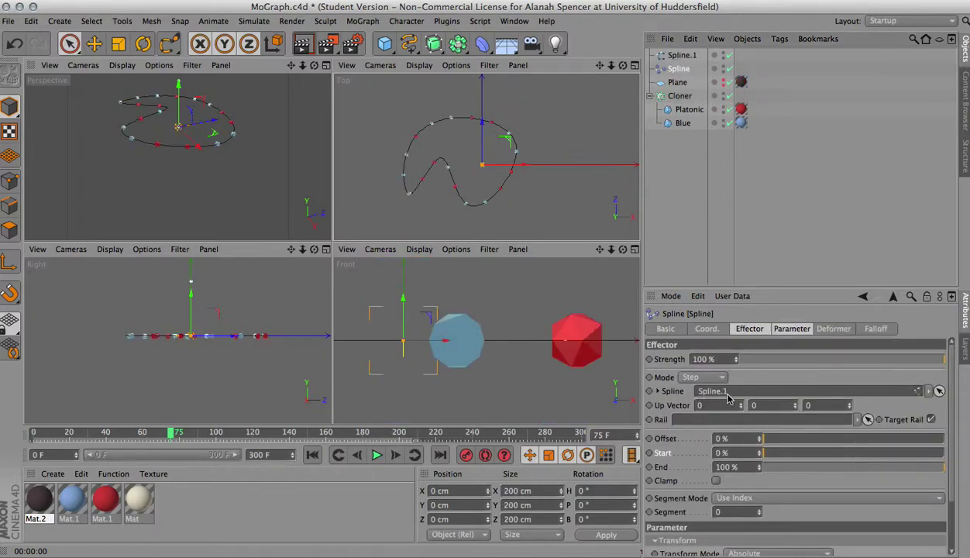
pyautogui.click(326, 65)
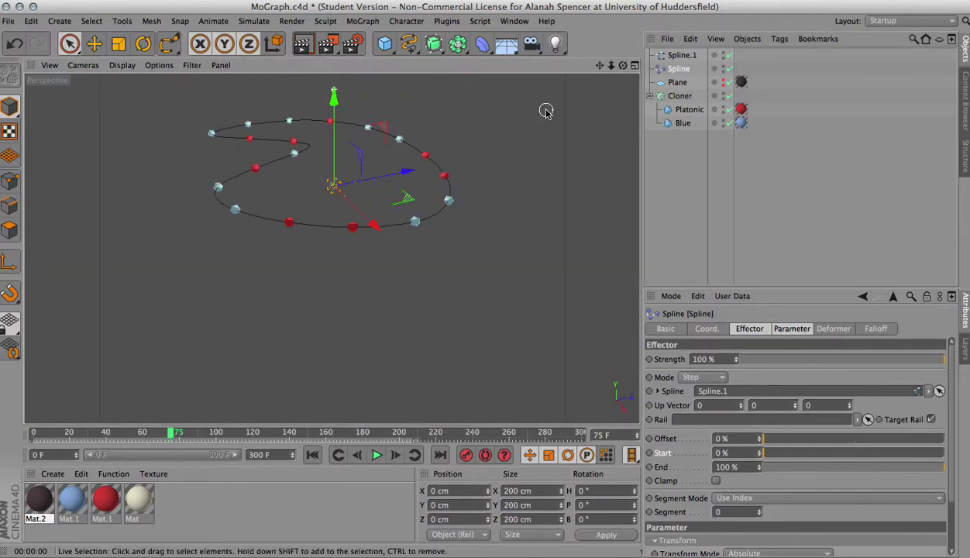
pyautogui.moveTo(602, 70); pyautogui.dragTo(606, 65)
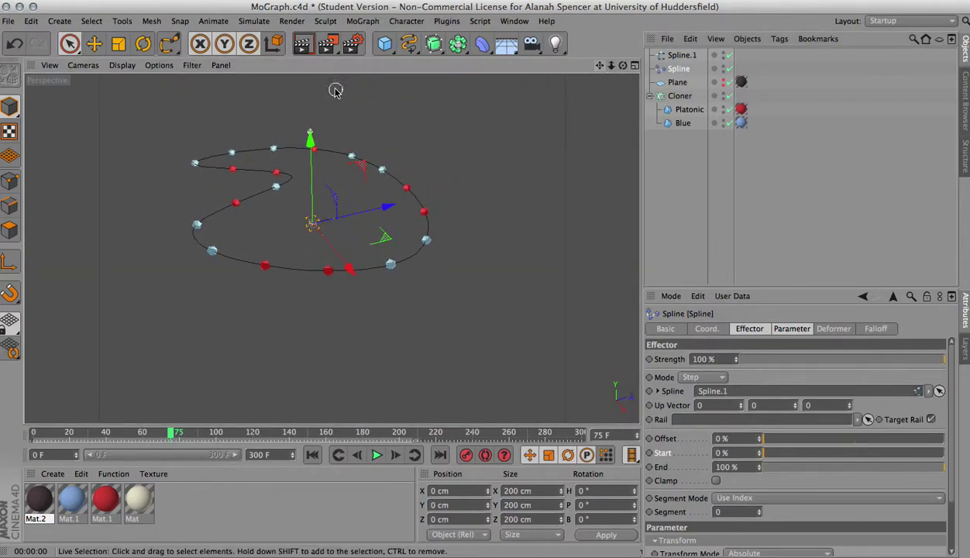
pyautogui.click(303, 49)
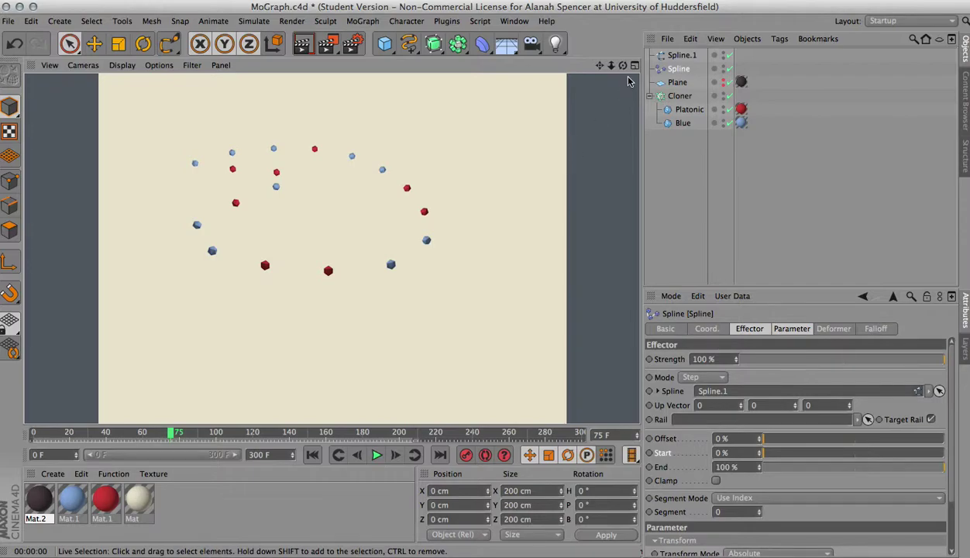
pyautogui.moveTo(603, 68); pyautogui.dragTo(616, 108)
pyautogui.moveTo(331, 249); pyautogui.dragTo(325, 259)
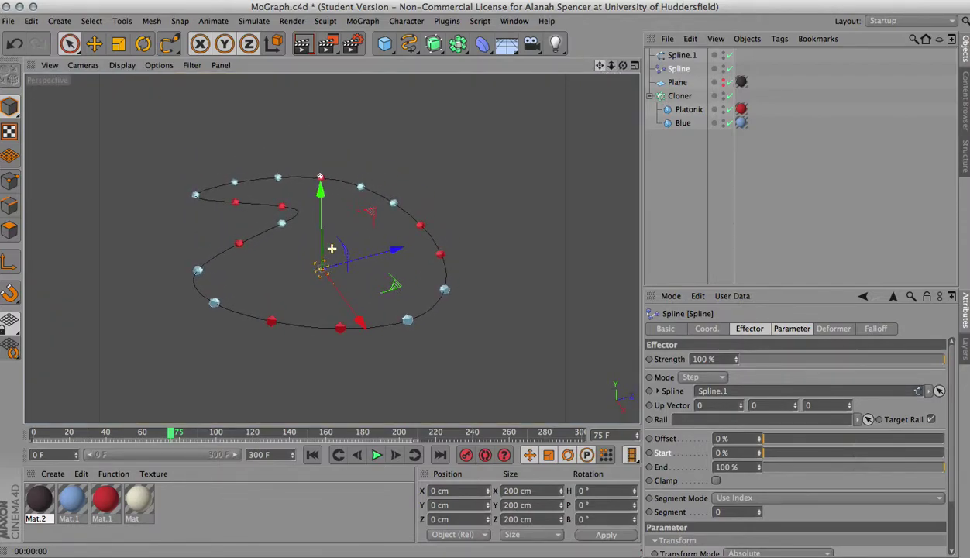
# Set the Cloner's Count X to 9, preview the render, and reselect the Spline effector.
pyautogui.click(680, 96)
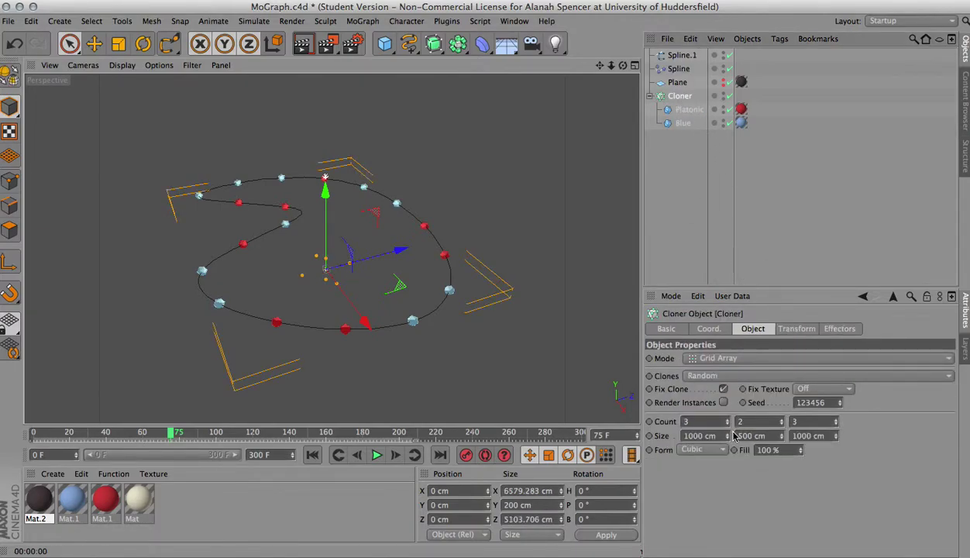
pyautogui.moveTo(727, 425)
pyautogui.mouseDown()
pyautogui.moveTo(727, 415)
pyautogui.moveTo(727, 426)
pyautogui.mouseUp()
pyautogui.click(302, 43)
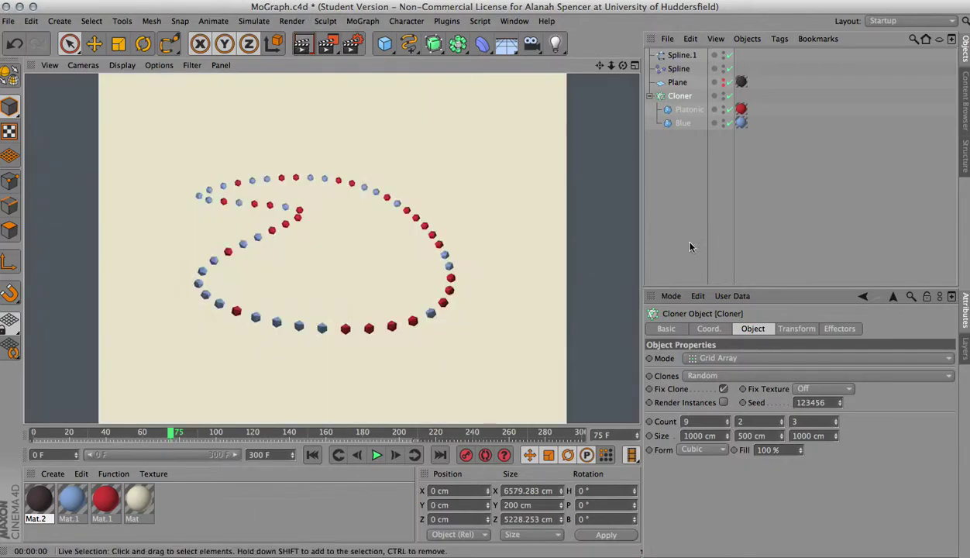
pyautogui.click(677, 98)
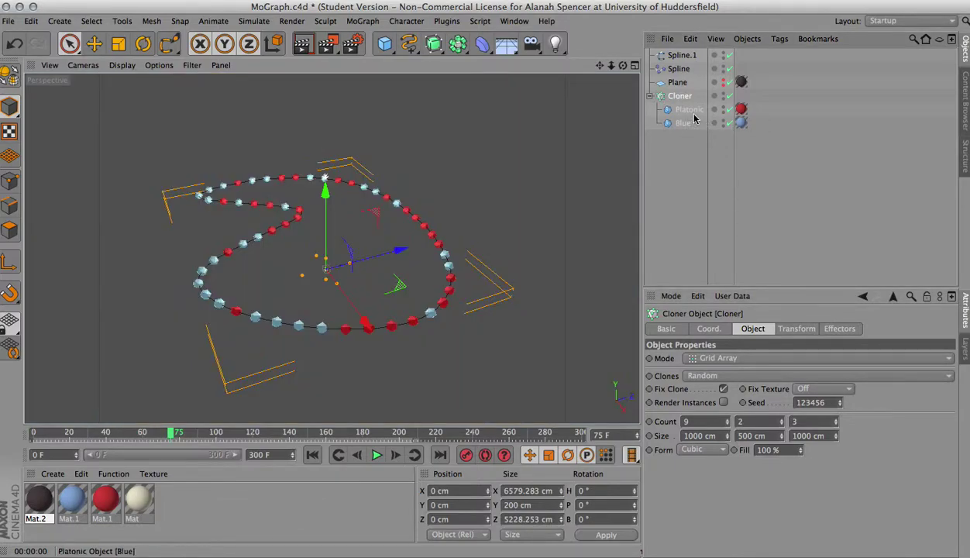
pyautogui.click(676, 72)
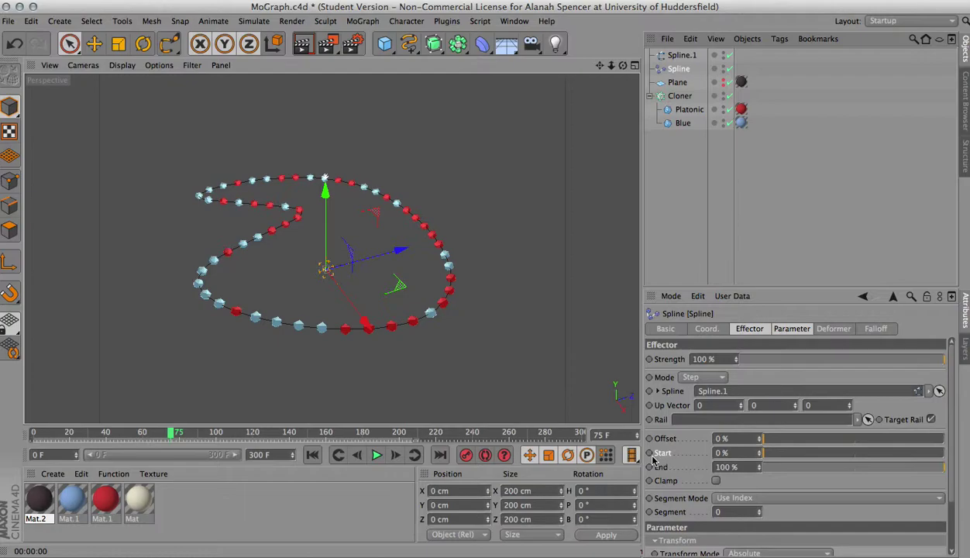
# Keyframe the Spline effector's Start so it reaches 100% at frame 60.
pyautogui.scroll(-3, 653, 460)
pyautogui.click(312, 455)
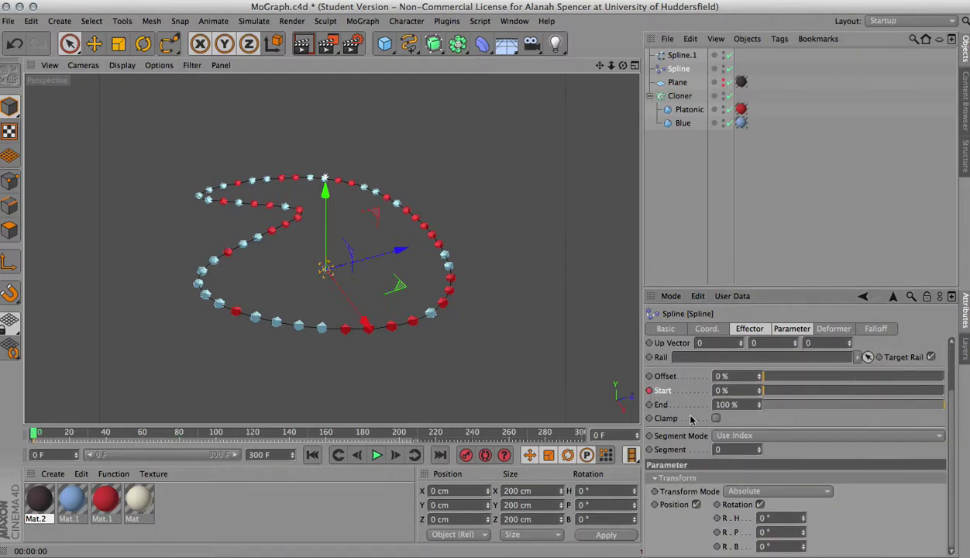
pyautogui.click(144, 432)
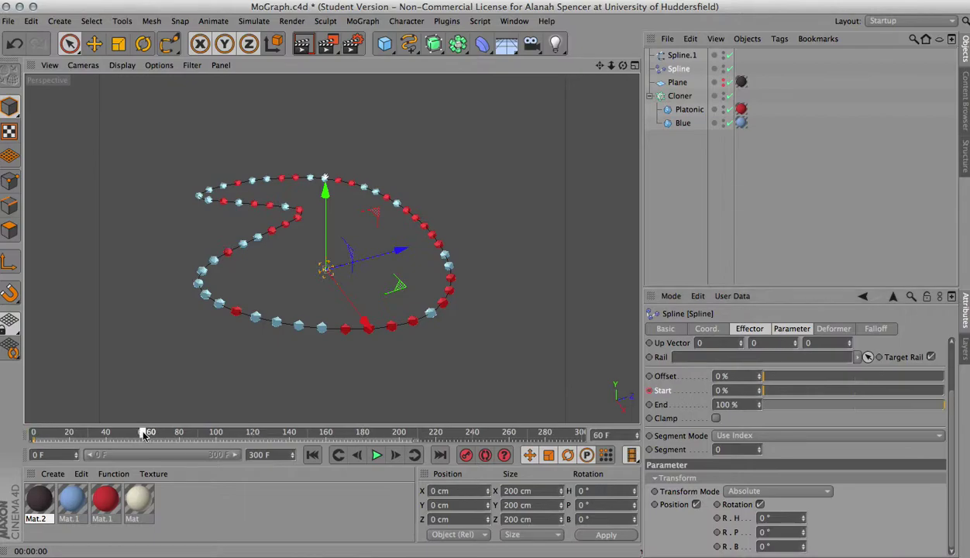
pyautogui.write('00')
pyautogui.press('Return')
pyautogui.click(649, 390)
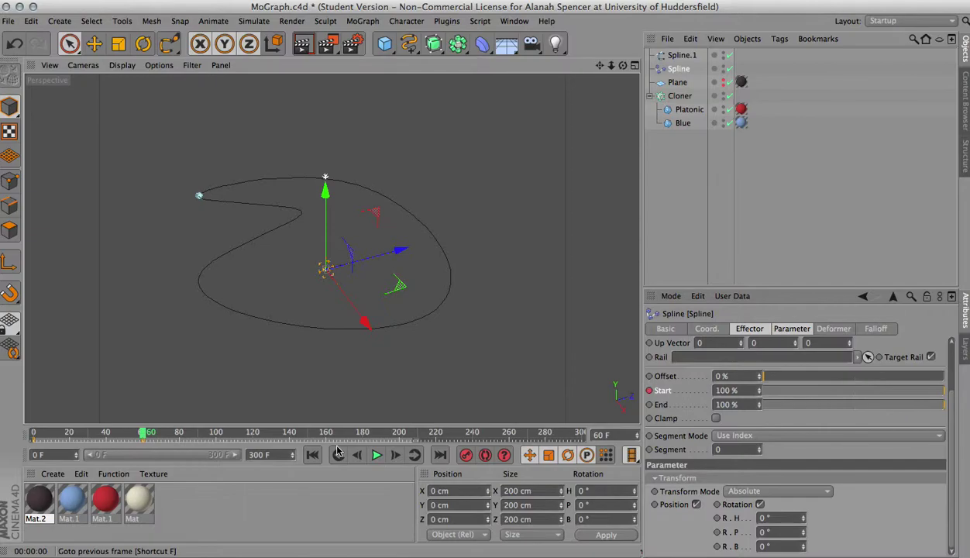
# Play the animation back several times, then rewind to frame 0.
pyautogui.click(312, 455)
pyautogui.click(377, 455)
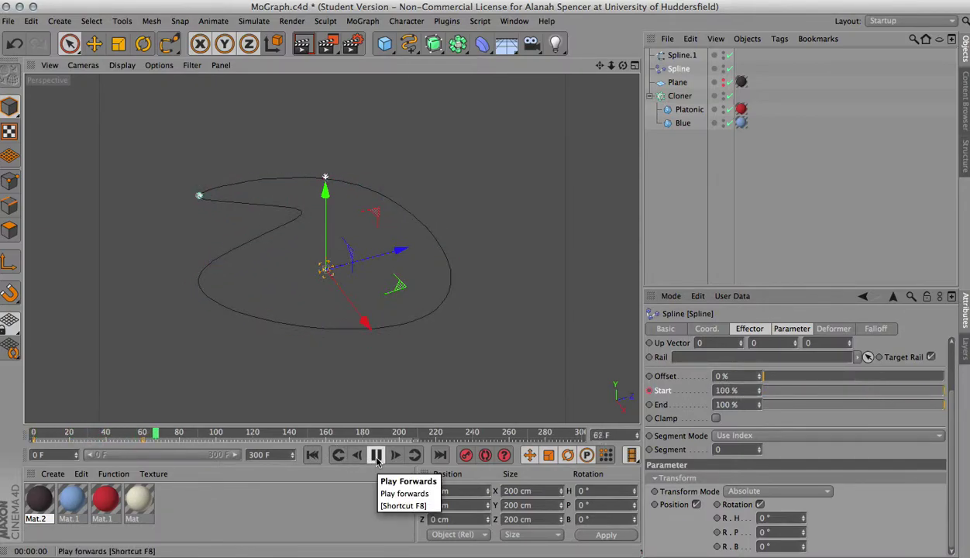
pyautogui.click(376, 455)
pyautogui.click(312, 455)
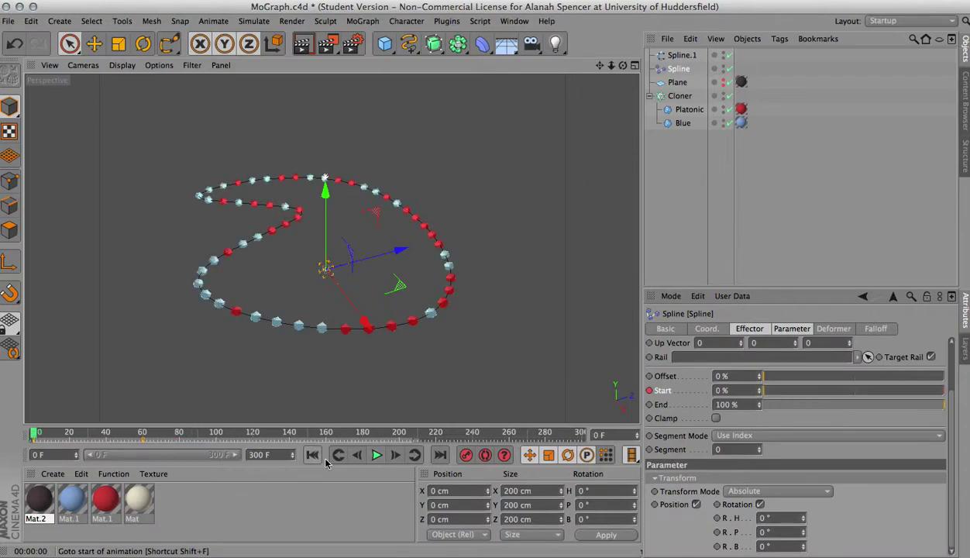
pyautogui.click(376, 456)
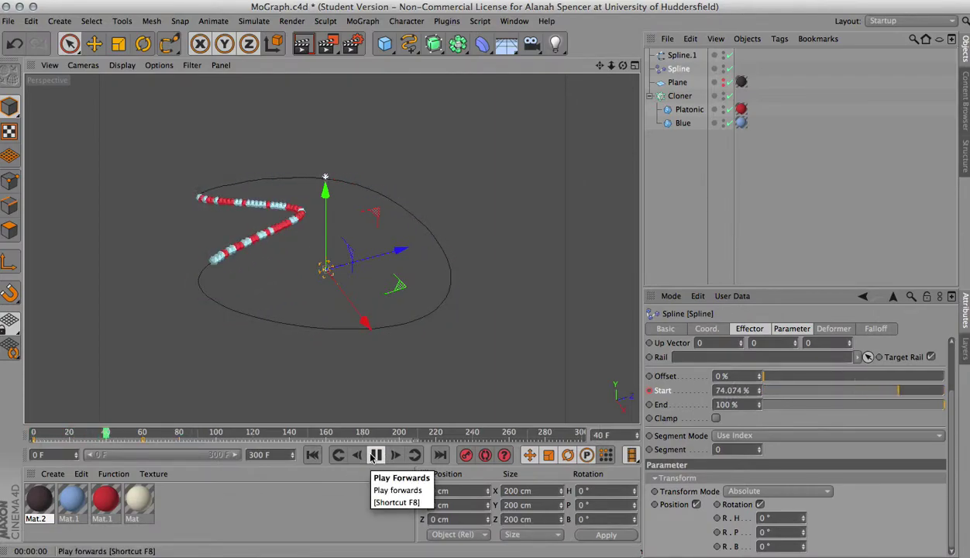
pyautogui.click(375, 456)
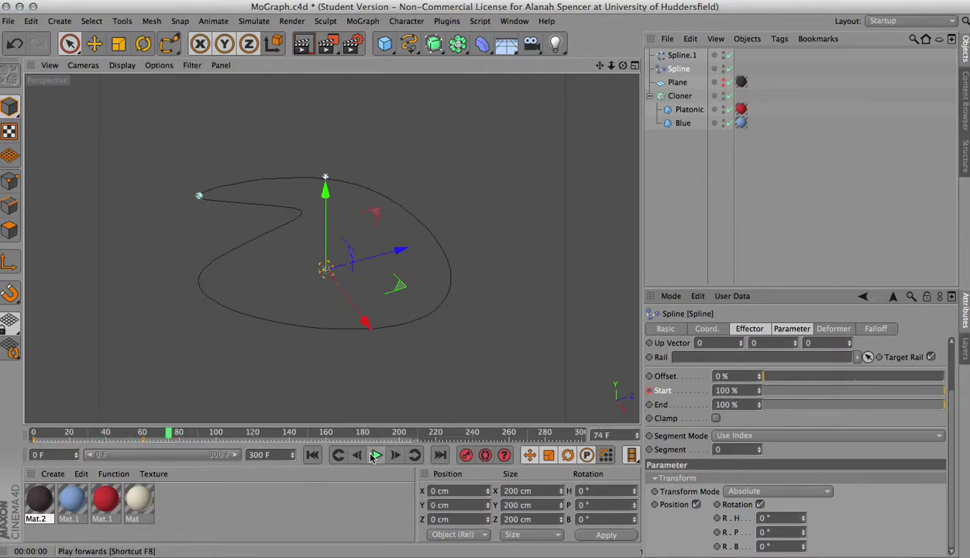
pyautogui.click(312, 455)
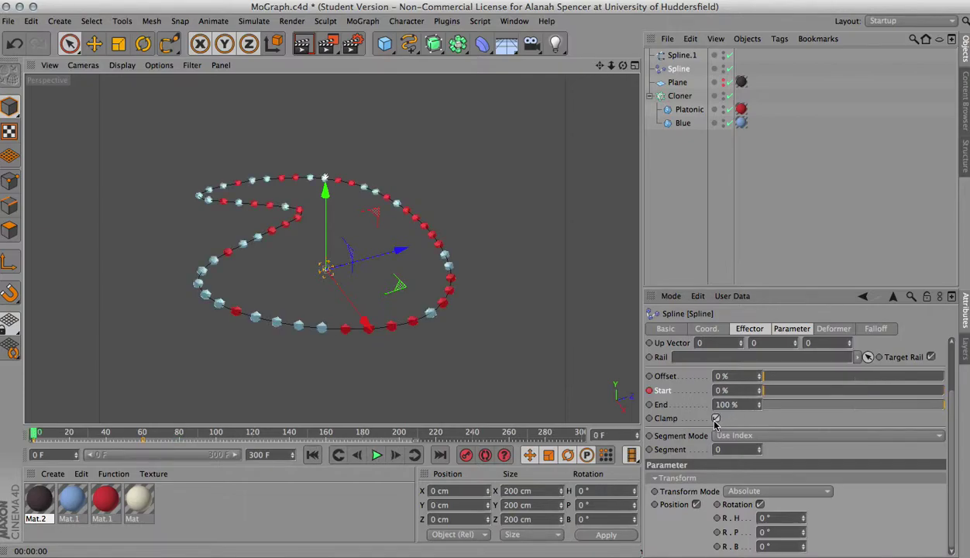
pyautogui.click(376, 456)
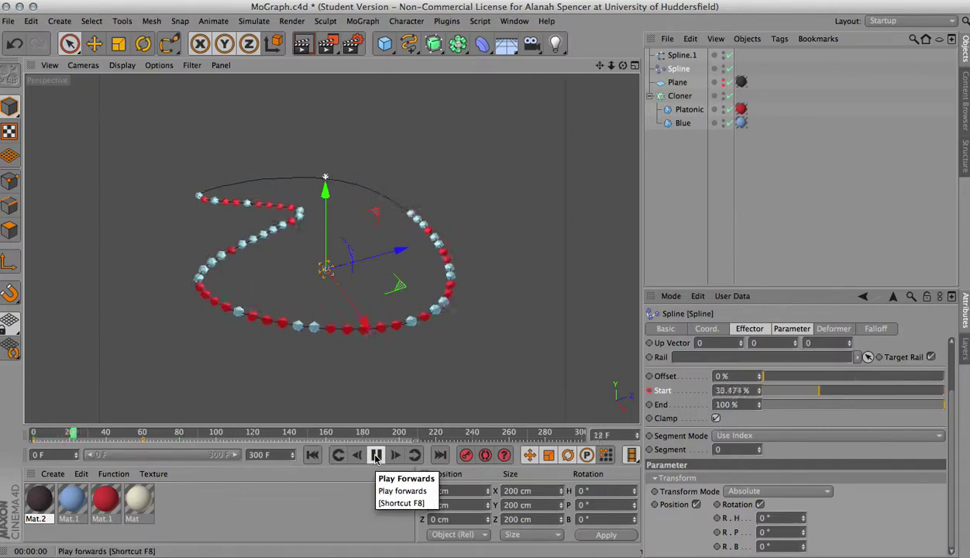
pyautogui.click(375, 456)
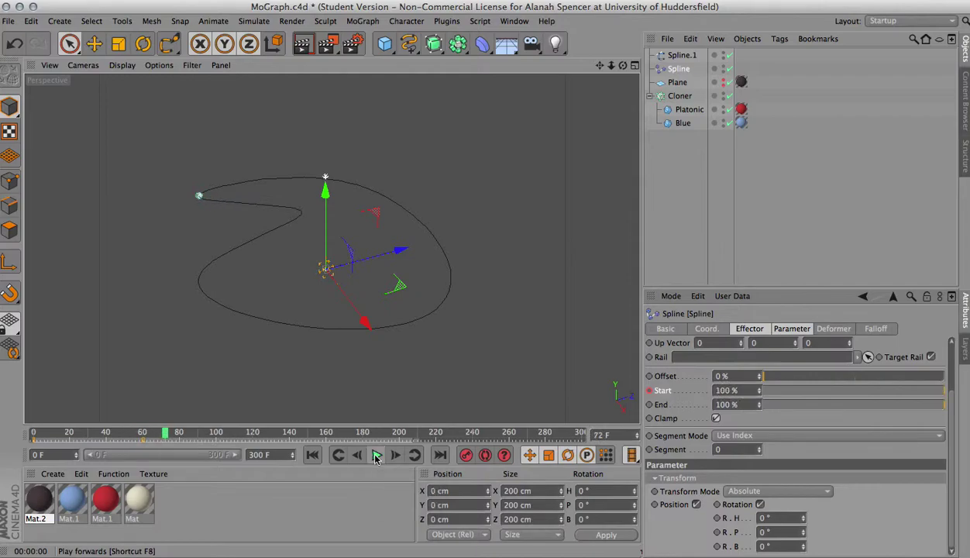
pyautogui.click(313, 455)
pyautogui.moveTo(760, 406)
pyautogui.mouseDown()
pyautogui.moveTo(853, 406)
pyautogui.moveTo(729, 406)
pyautogui.moveTo(760, 406)
pyautogui.mouseUp()
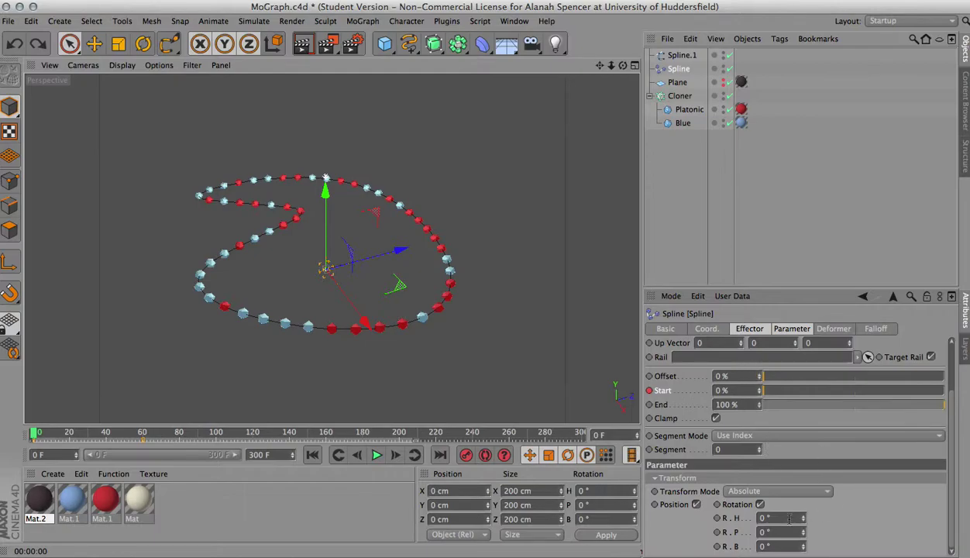
# Keyframe the Spline effector's rotation at 0° on frame 0.
pyautogui.moveTo(804, 531); pyautogui.dragTo(804, 496)
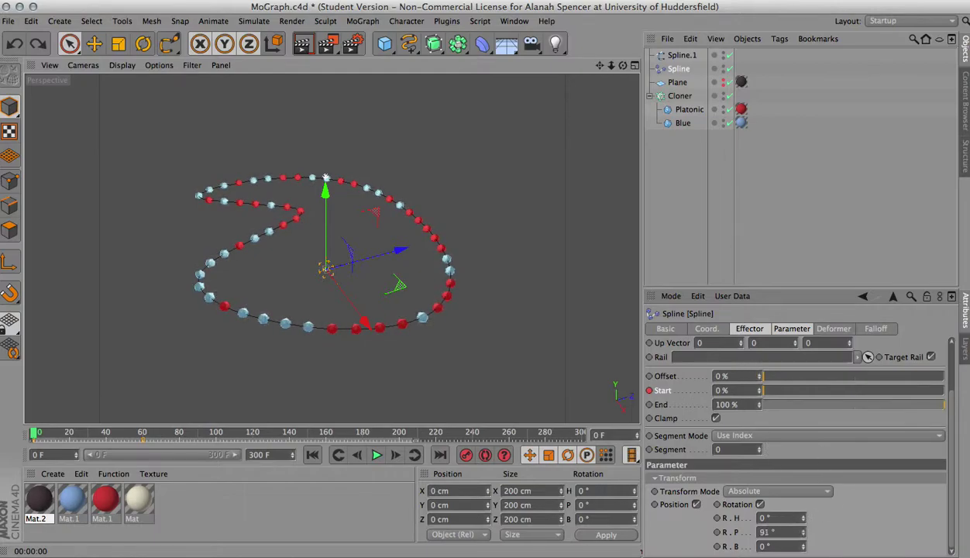
pyautogui.hotkey('ctrl', 'z')
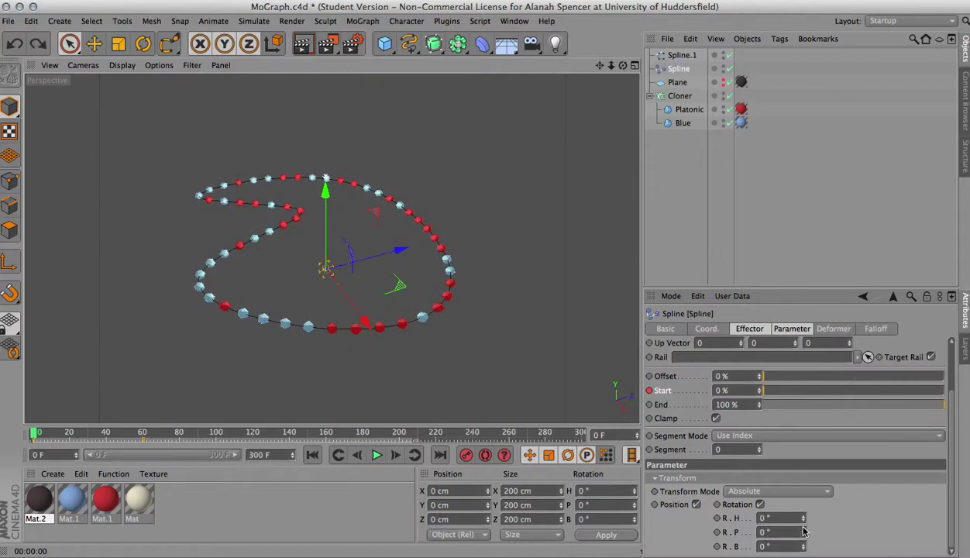
pyautogui.click(718, 547)
# Keyframe rotation H 60°, P 20°, B 10° at frame 60, then play the animation.
pyautogui.click(143, 432)
pyautogui.click(395, 455)
pyautogui.click(775, 518)
pyautogui.write('20')
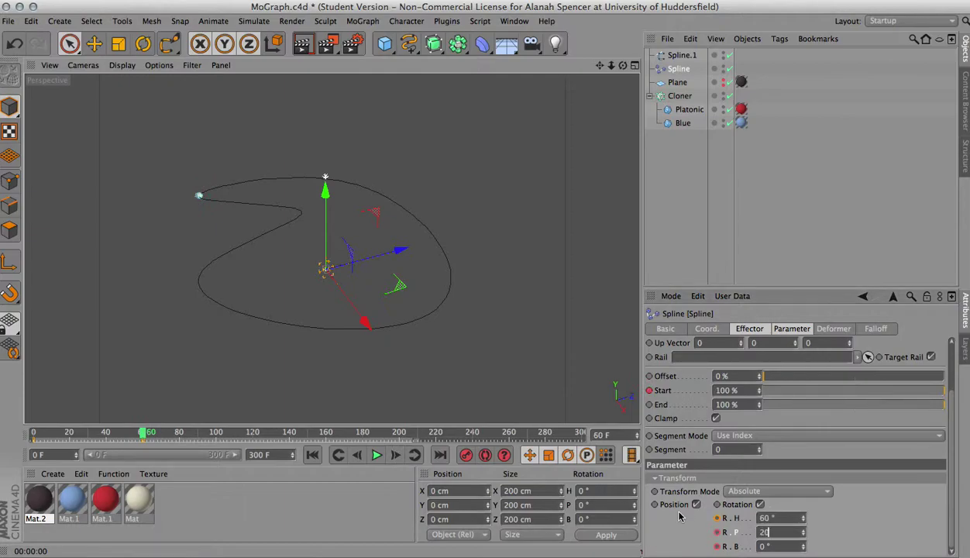
pyautogui.write('10')
pyautogui.press('Return')
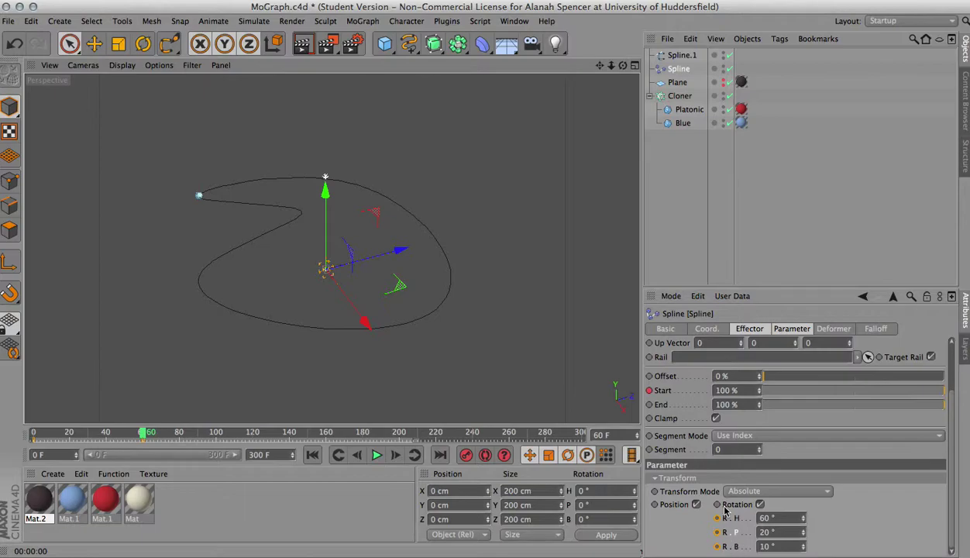
pyautogui.keyDown('ctrl'); pyautogui.click(717, 518); pyautogui.keyUp('ctrl')
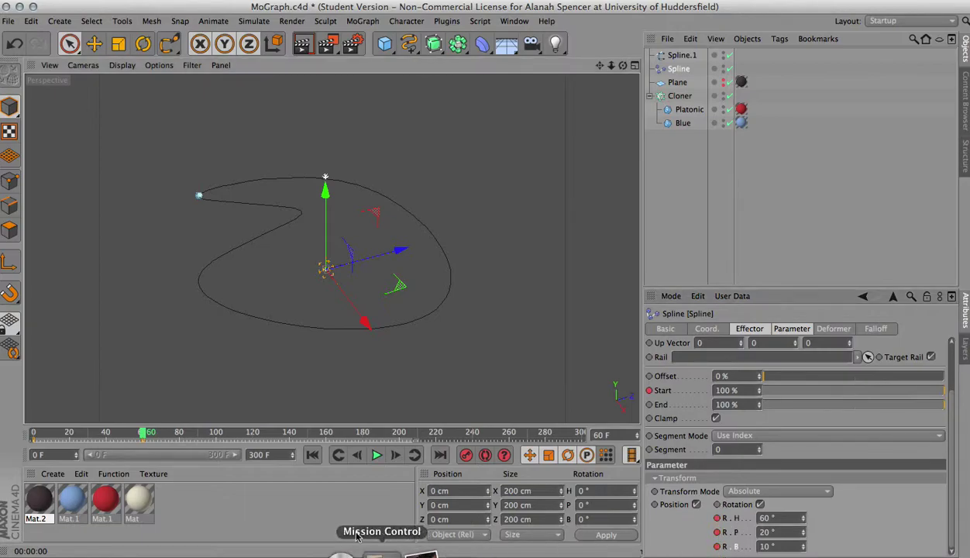
pyautogui.click(313, 455)
pyautogui.click(376, 456)
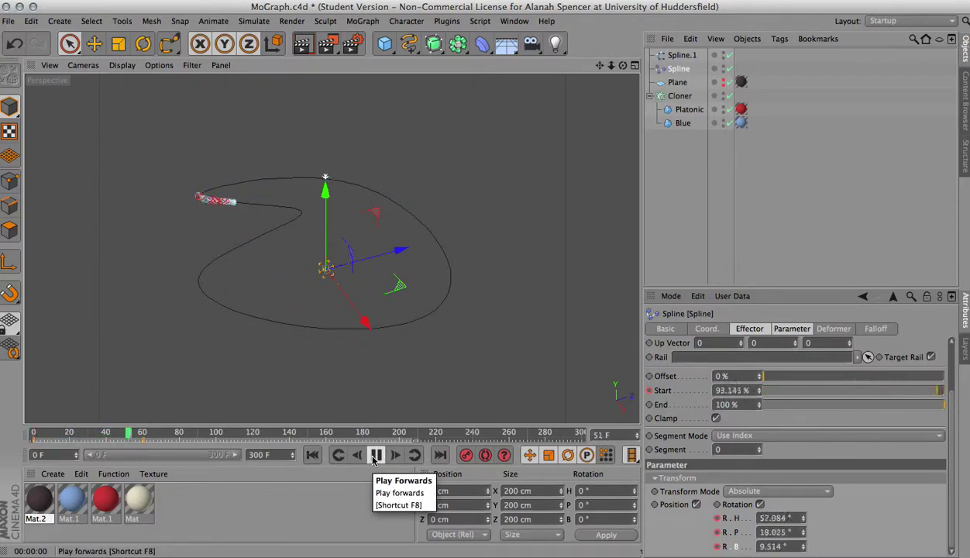
pyautogui.click(376, 456)
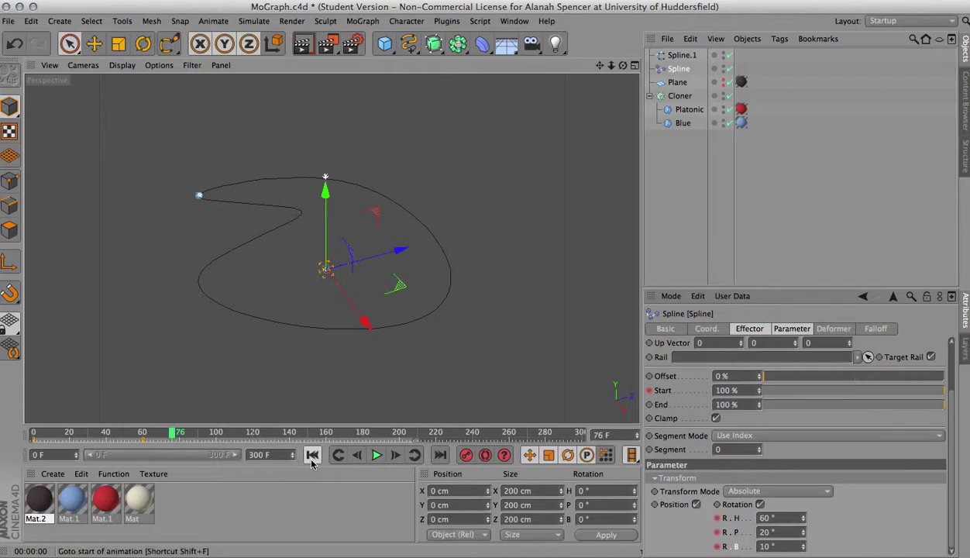
pyautogui.click(313, 455)
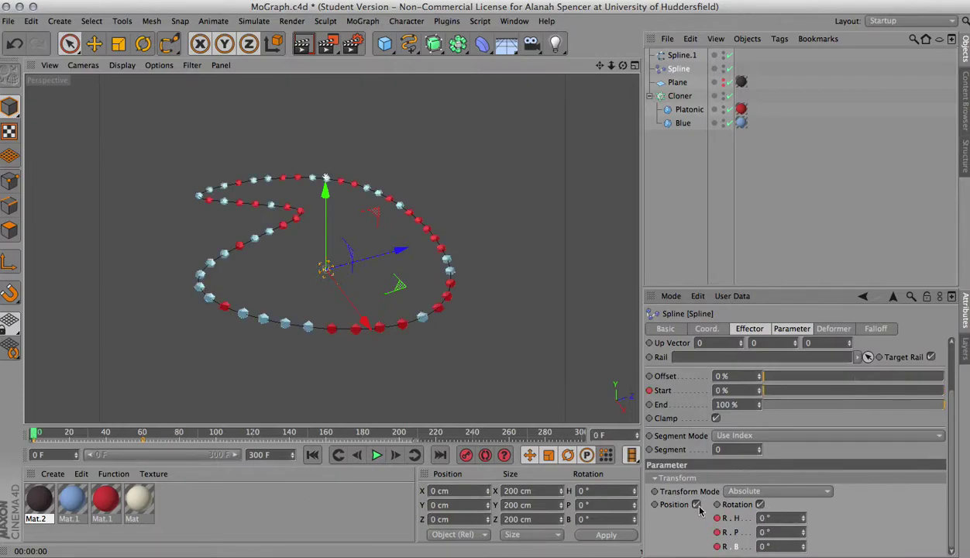
pyautogui.click(781, 497)
pyautogui.click(779, 494)
pyautogui.scroll(3, 952, 400)
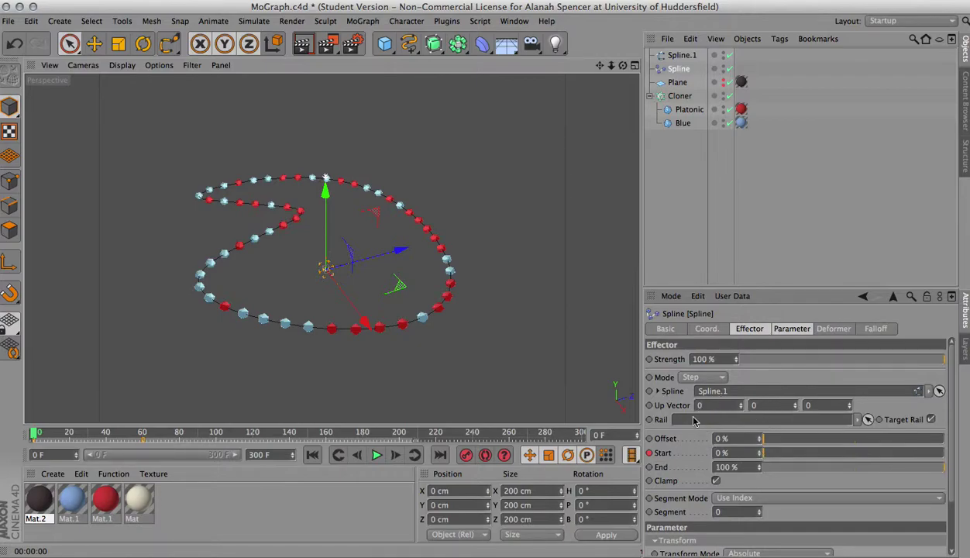
pyautogui.click(714, 377)
pyautogui.click(714, 381)
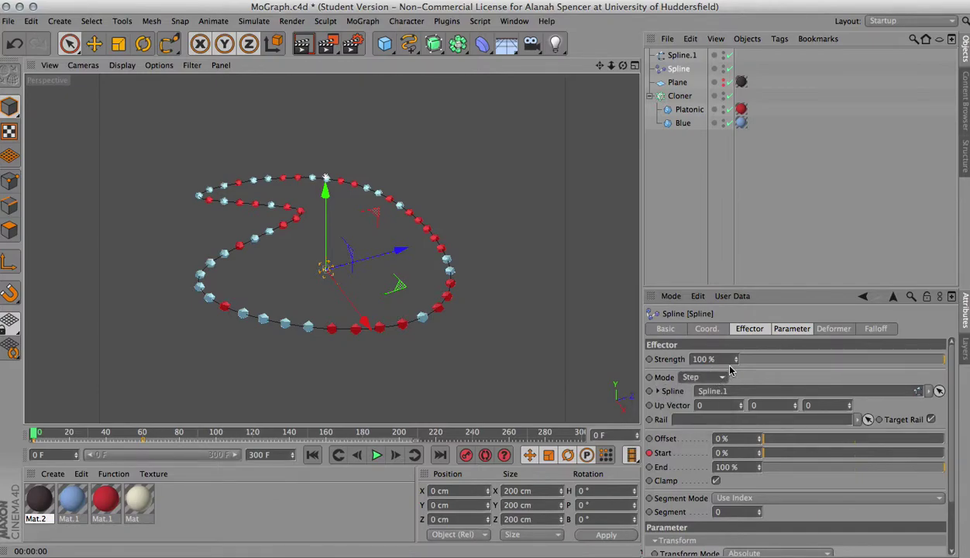
pyautogui.moveTo(737, 360); pyautogui.dragTo(682, 359)
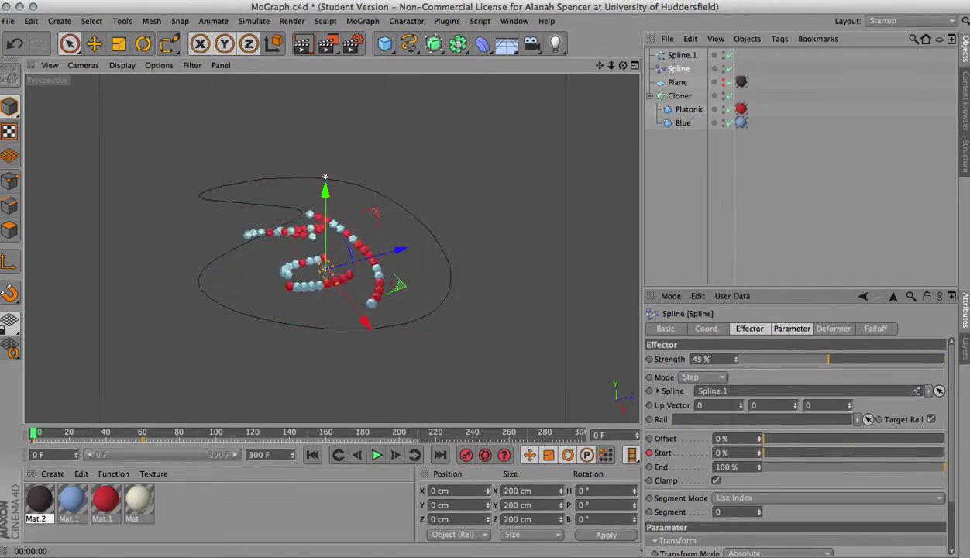
pyautogui.moveTo(801, 359); pyautogui.dragTo(800, 359)
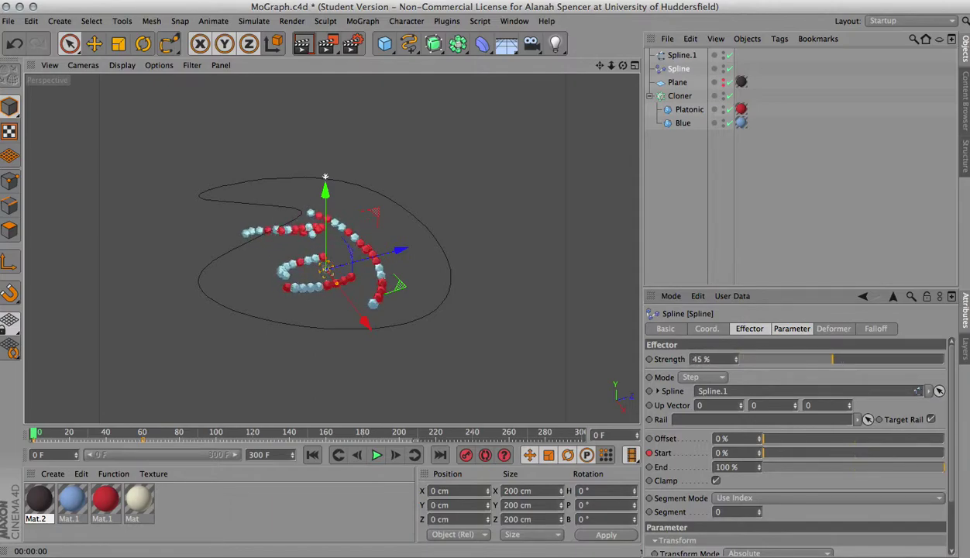
pyautogui.moveTo(736, 360); pyautogui.dragTo(738, 362)
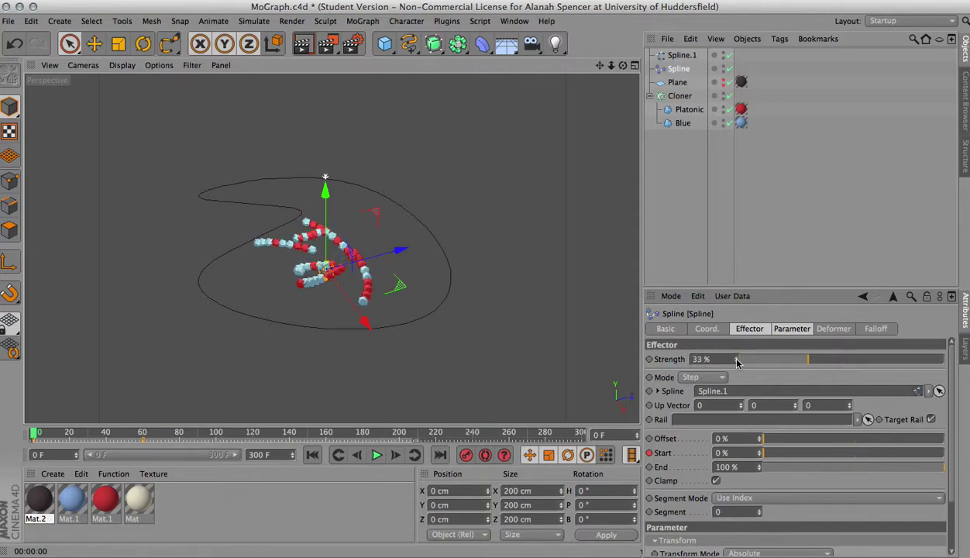
pyautogui.click(377, 455)
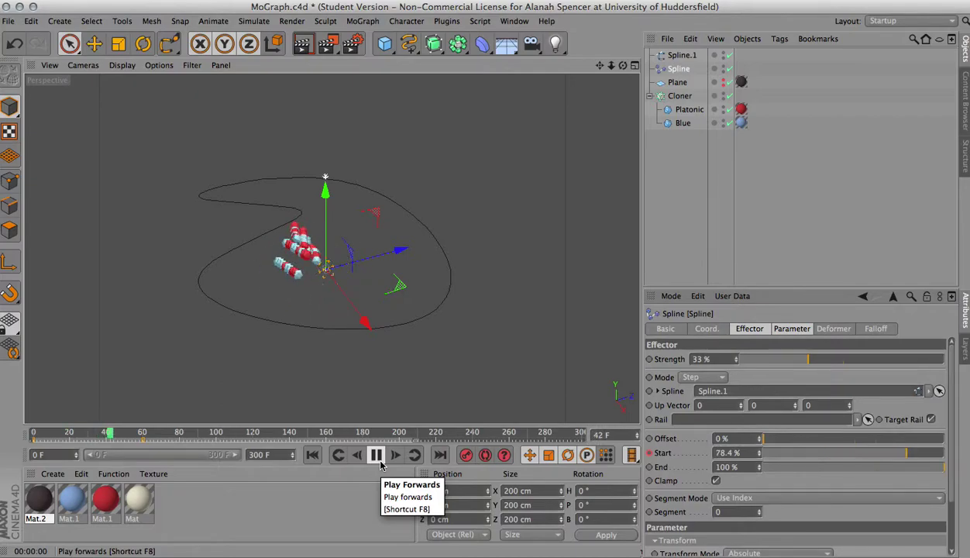
pyautogui.click(375, 459)
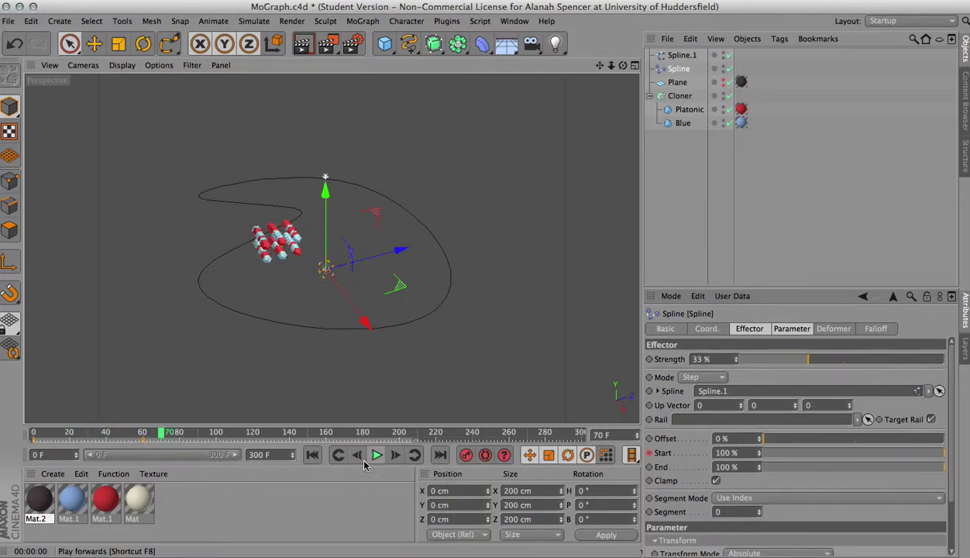
pyautogui.click(312, 455)
pyautogui.write('1')
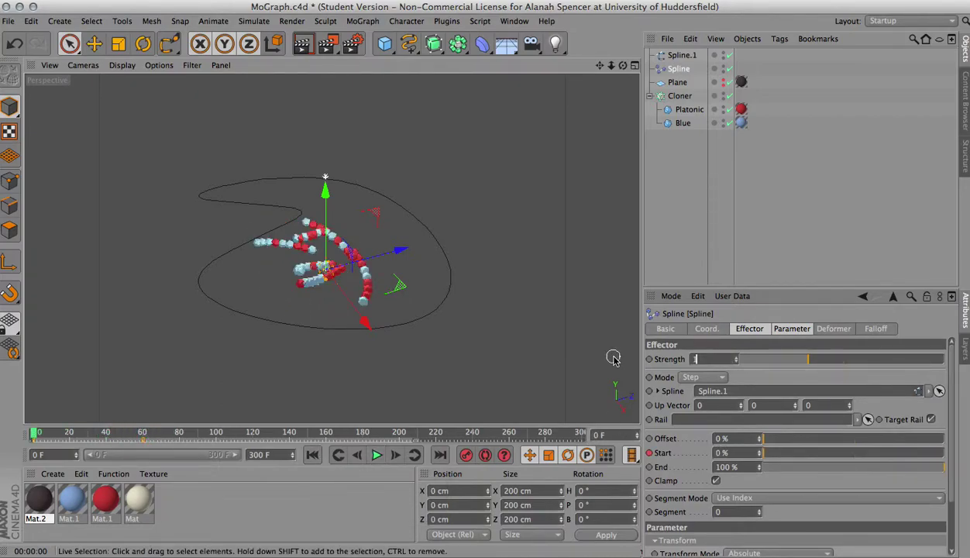
pyautogui.write('0')
pyautogui.press('Return')
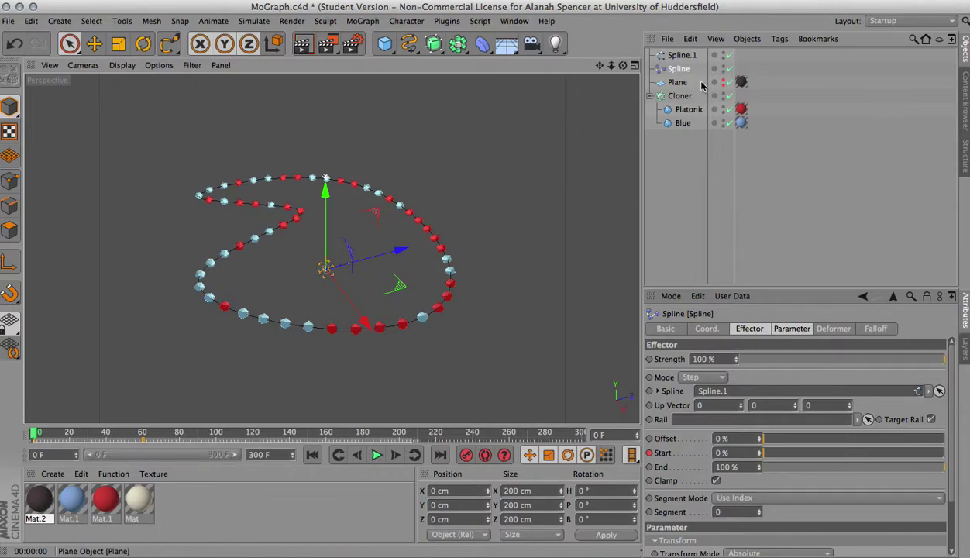
pyautogui.click(681, 95)
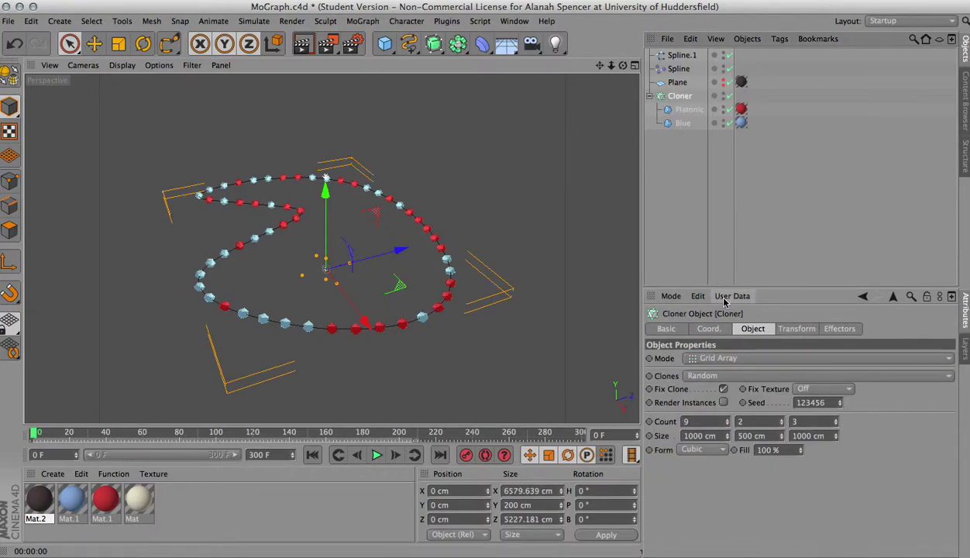
# Add a Random effector and drag it into the Cloner's Effectors list.
pyautogui.click(838, 330)
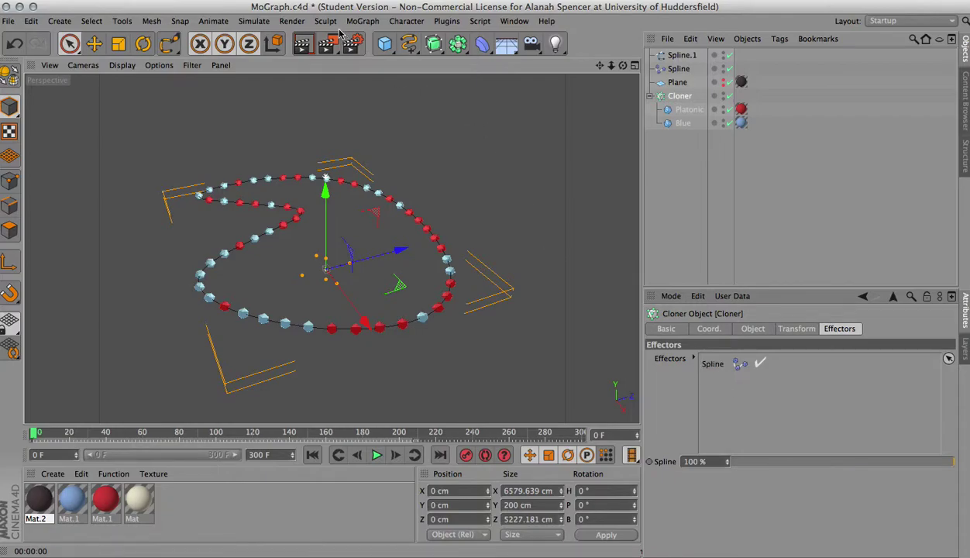
pyautogui.click(363, 21)
pyautogui.click(559, 186)
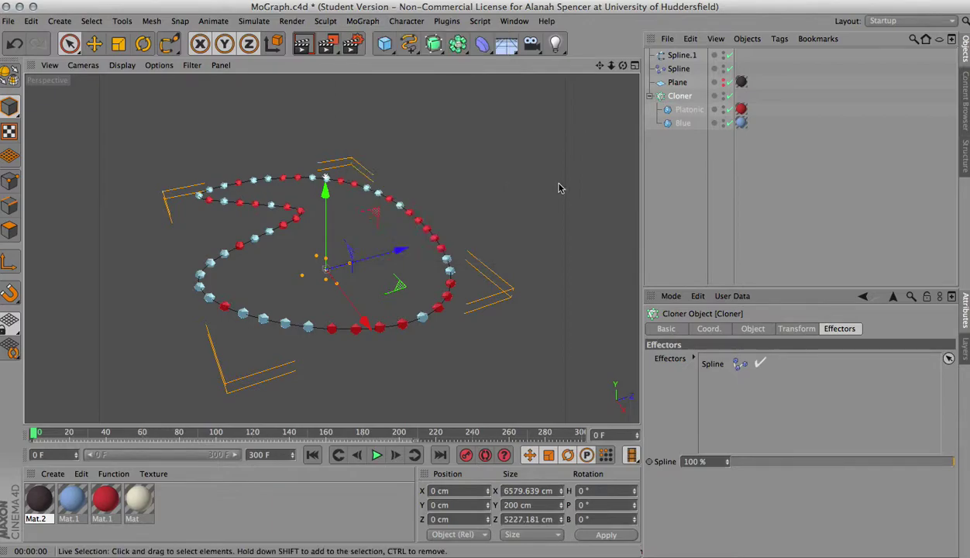
pyautogui.click(673, 195)
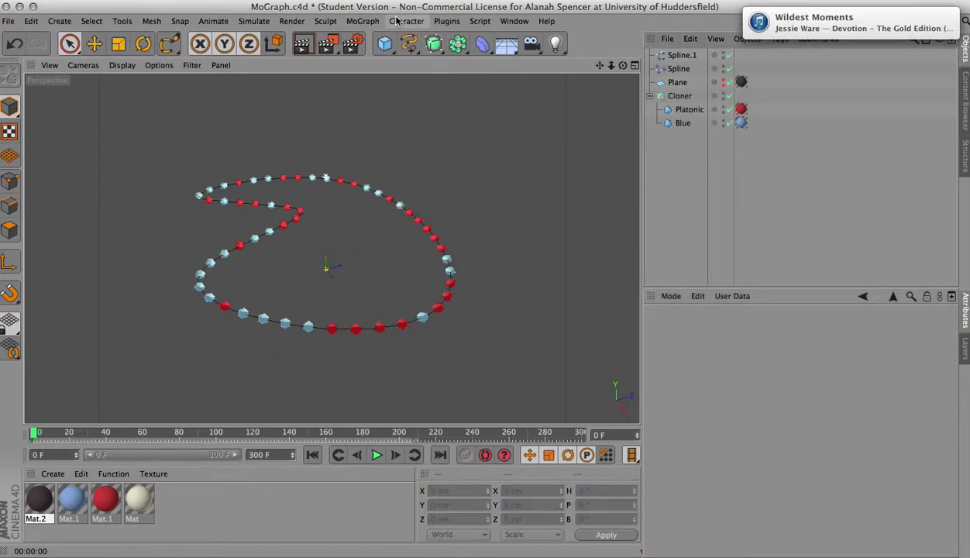
pyautogui.click(363, 21)
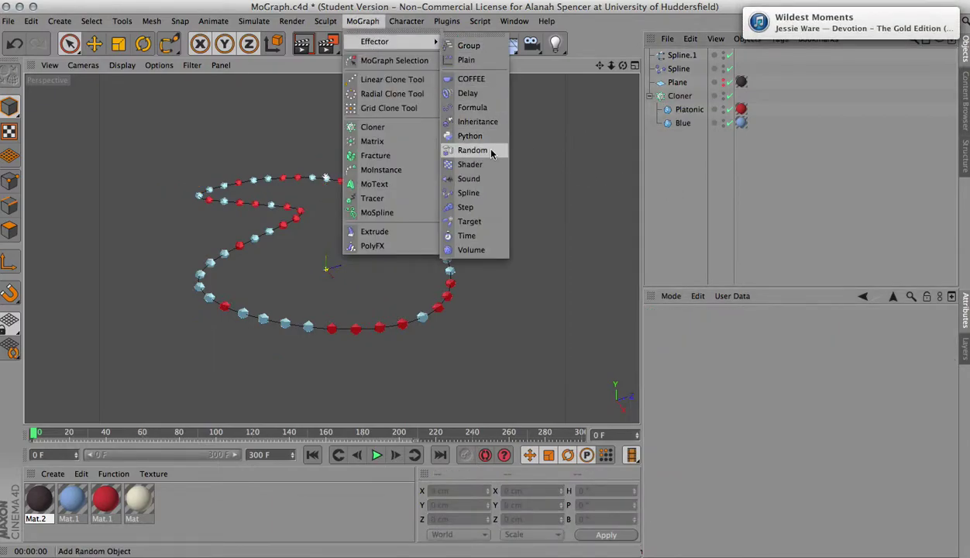
pyautogui.click(491, 153)
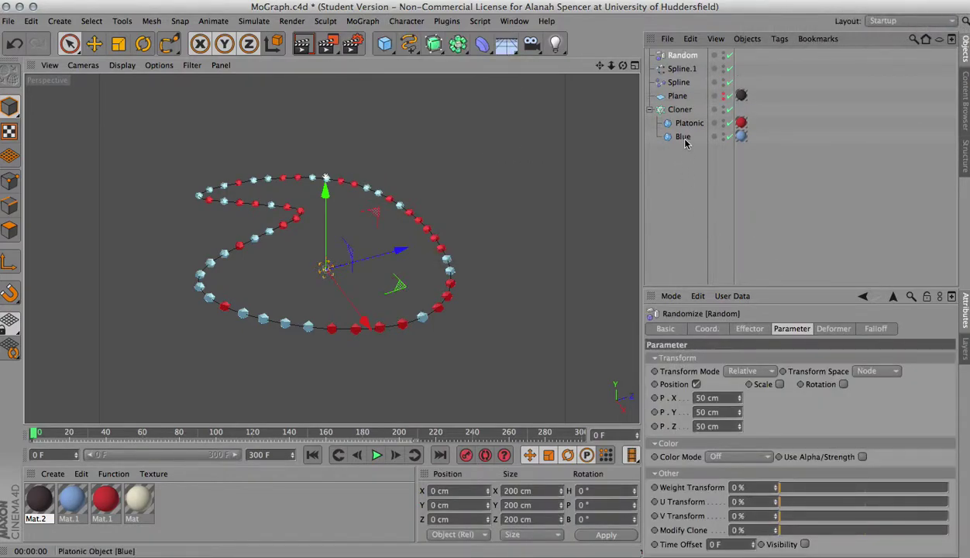
pyautogui.click(678, 110)
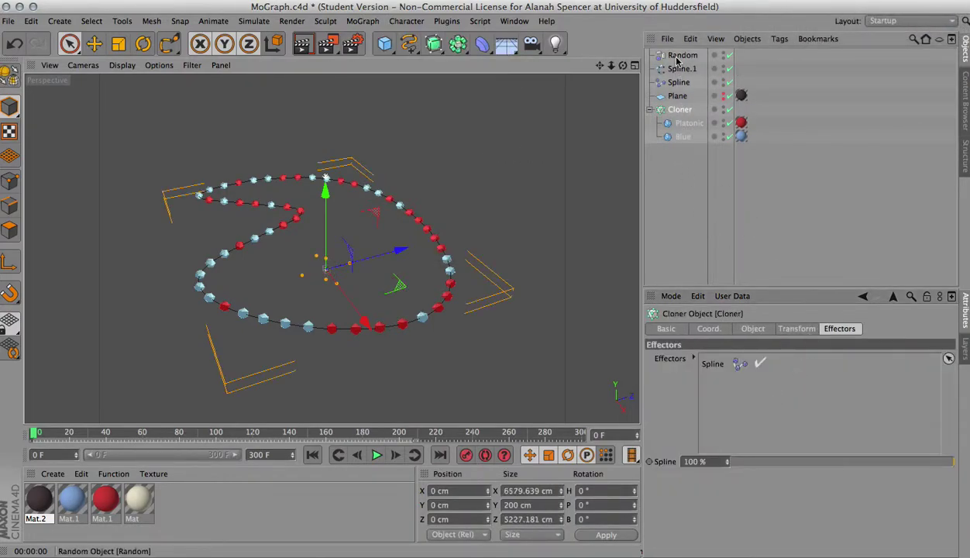
pyautogui.moveTo(682, 58)
pyautogui.mouseDown()
pyautogui.moveTo(737, 399)
pyautogui.moveTo(724, 381)
pyautogui.mouseUp()
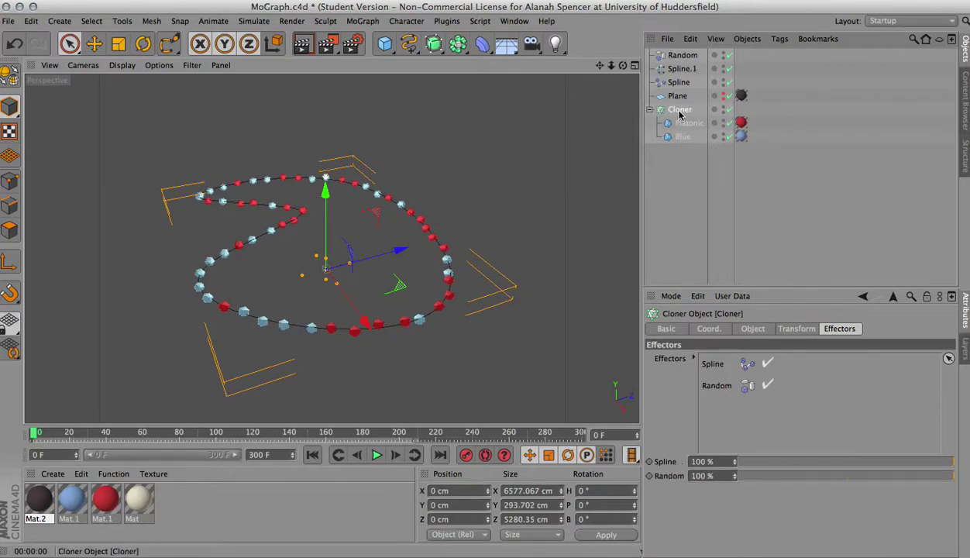
# Open the Random effector's settings and reframe the Front and Top views around the clones.
pyautogui.click(685, 57)
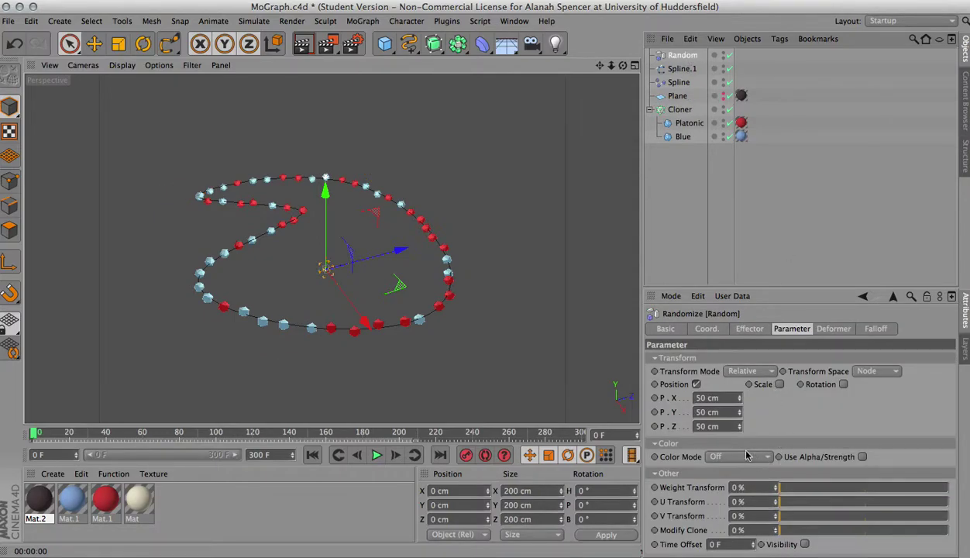
pyautogui.click(729, 398)
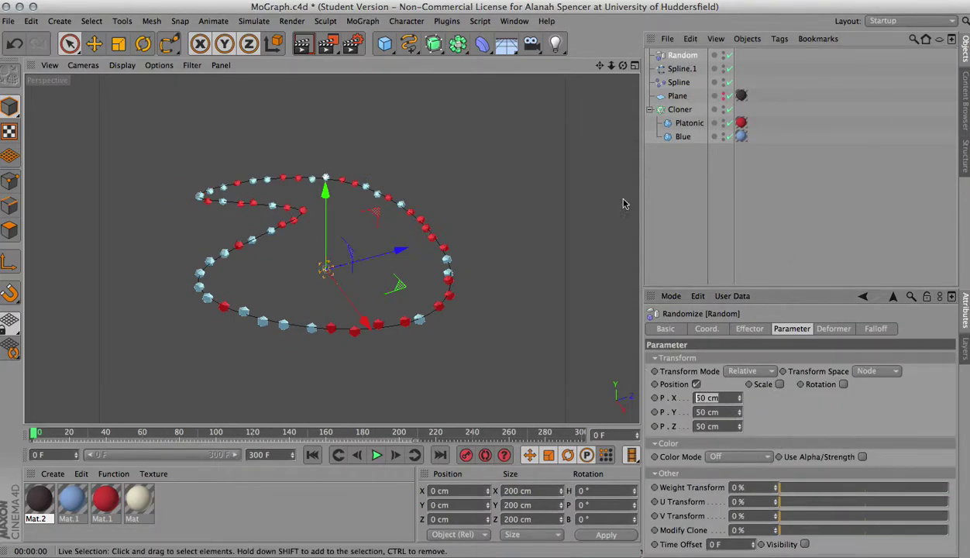
pyautogui.middleClick(620, 68)
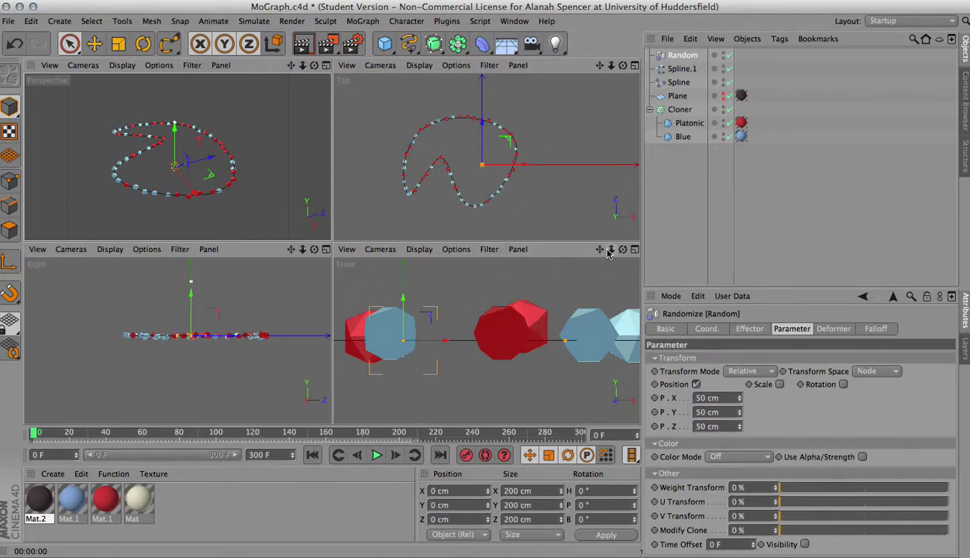
pyautogui.moveTo(610, 250); pyautogui.dragTo(574, 256)
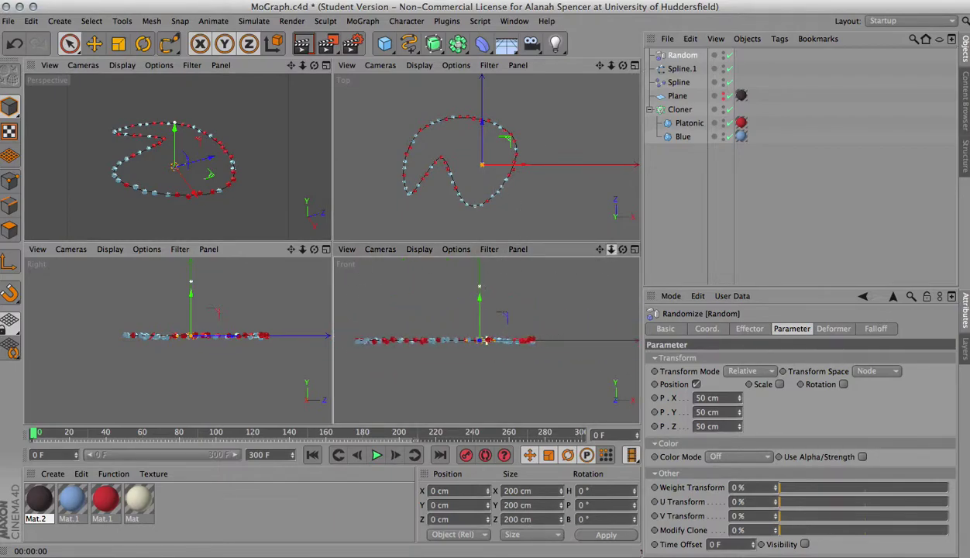
pyautogui.moveTo(600, 248); pyautogui.dragTo(631, 263)
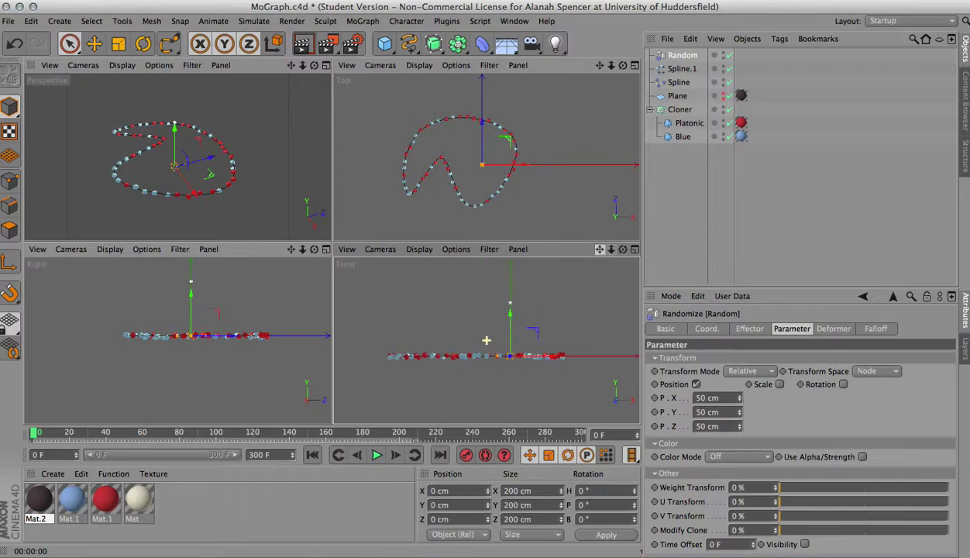
pyautogui.moveTo(611, 65)
pyautogui.mouseDown()
pyautogui.moveTo(636, 67)
pyautogui.moveTo(639, 54)
pyautogui.mouseUp()
pyautogui.moveTo(486, 158); pyautogui.dragTo(490, 155)
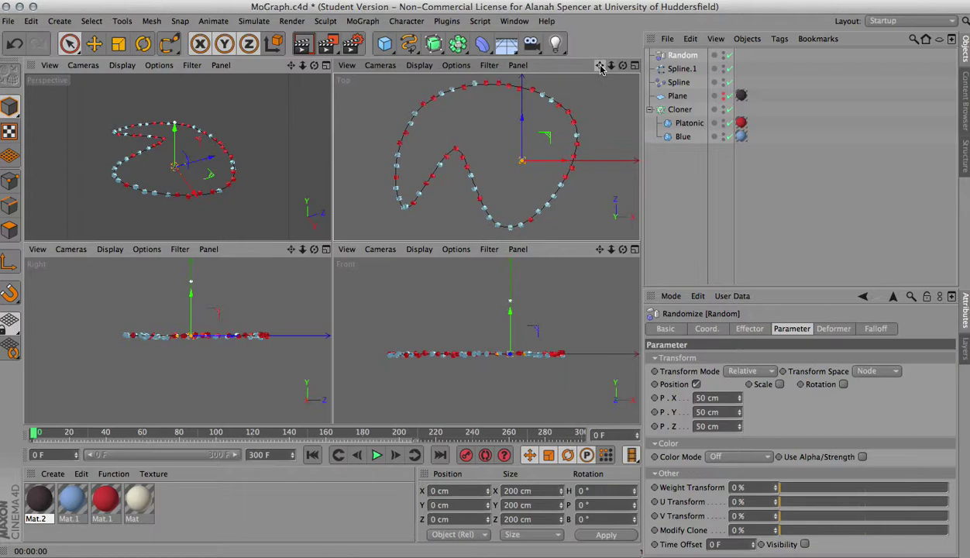
# Set the Random effector's P.X, P.Y and P.Z offsets to 500 cm.
pyautogui.click(727, 399)
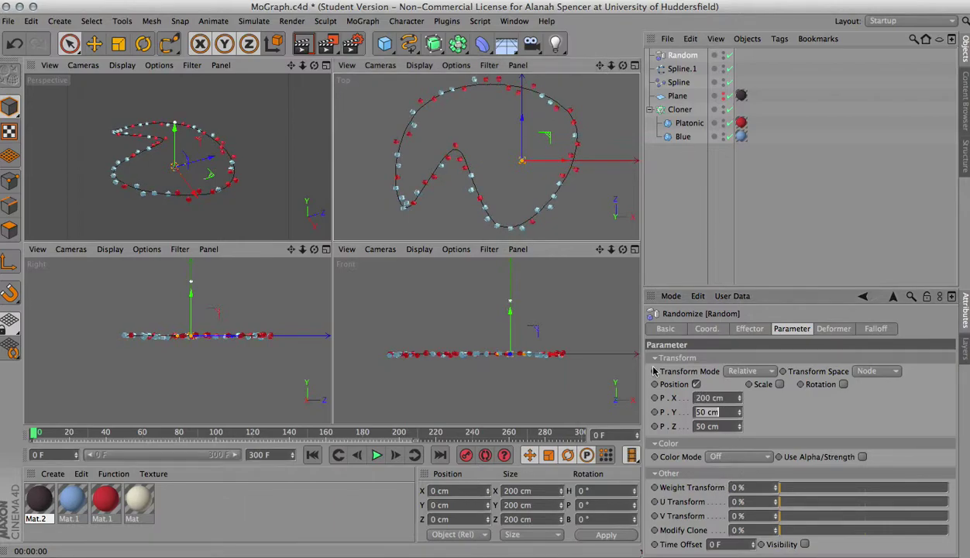
pyautogui.write('20')
pyautogui.press('Tab')
pyautogui.press('Return')
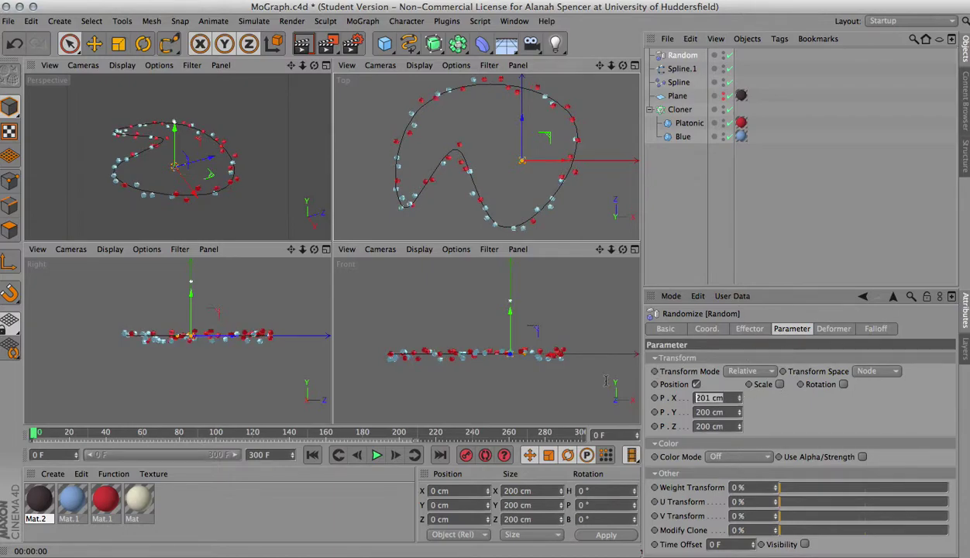
pyautogui.write('00')
pyautogui.press('Tab')
pyautogui.press('Tab')
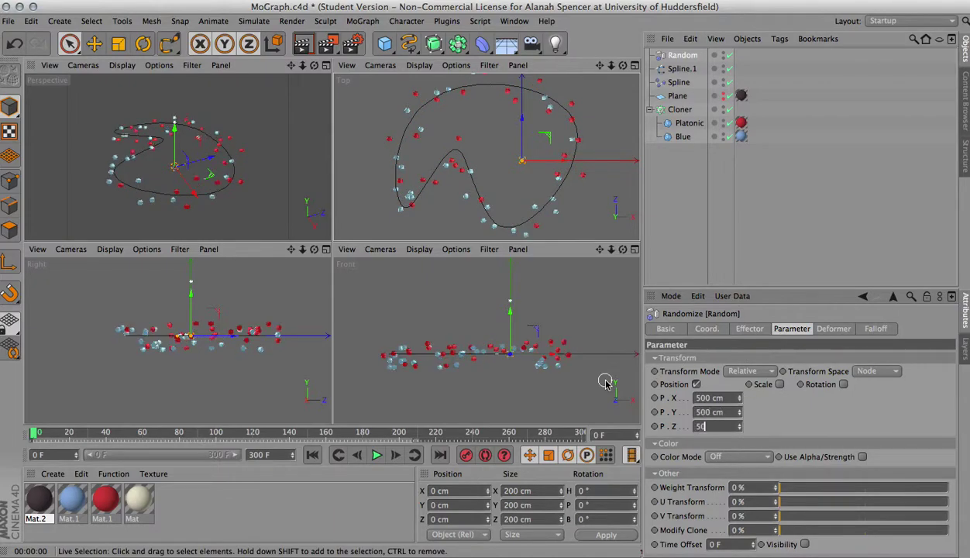
pyautogui.write('500')
pyautogui.press('Return')
pyautogui.click(288, 199)
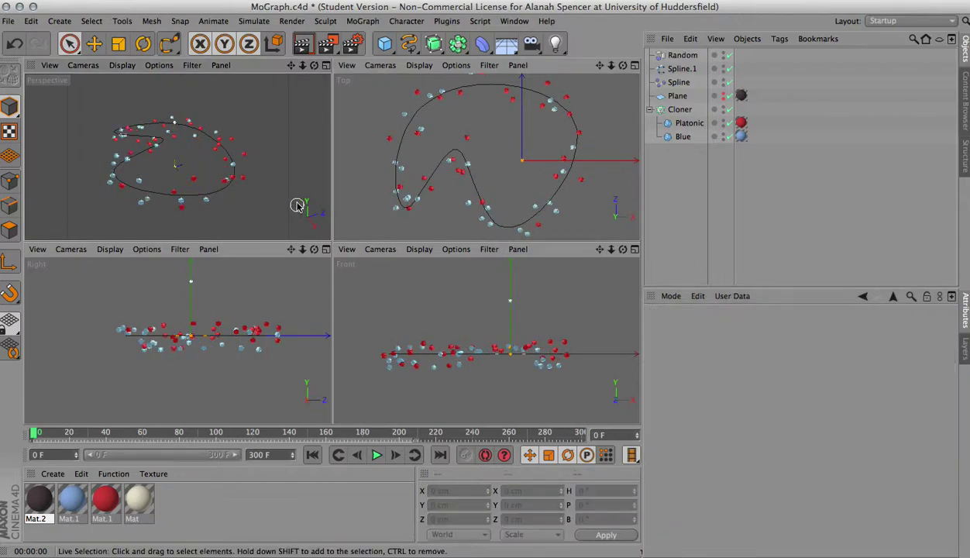
# Maximize the Perspective view and test the Cloner's Spline effector strength with render previews.
pyautogui.click(302, 43)
pyautogui.click(325, 65)
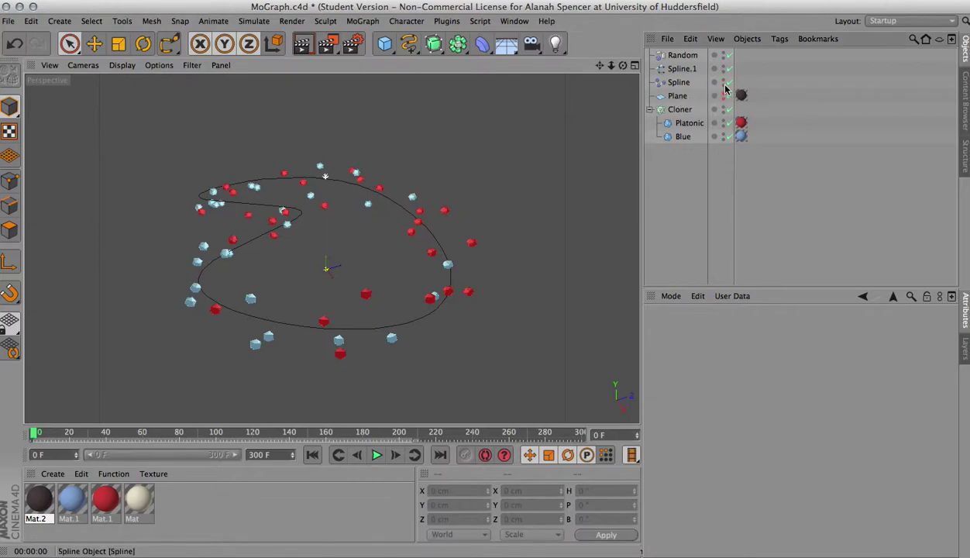
pyautogui.click(676, 110)
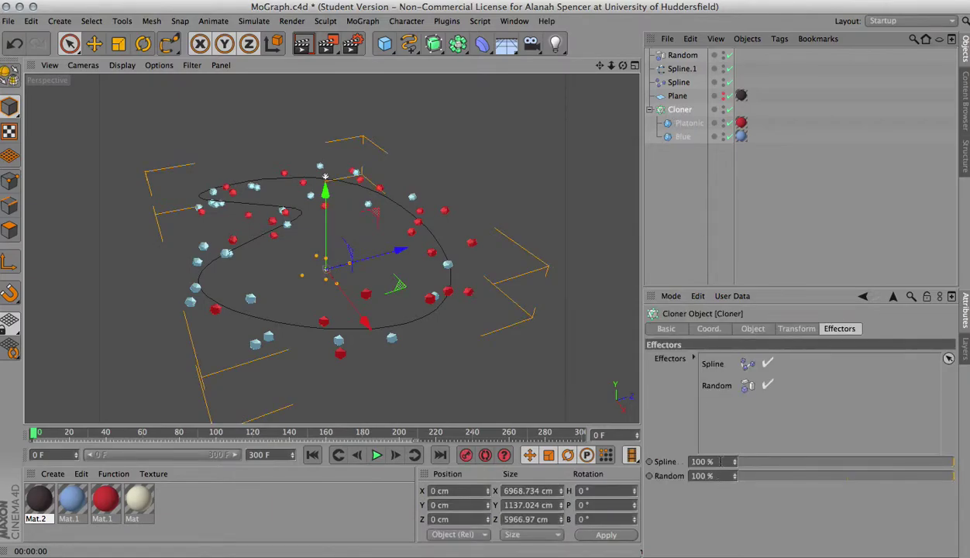
pyautogui.moveTo(735, 465); pyautogui.dragTo(736, 466)
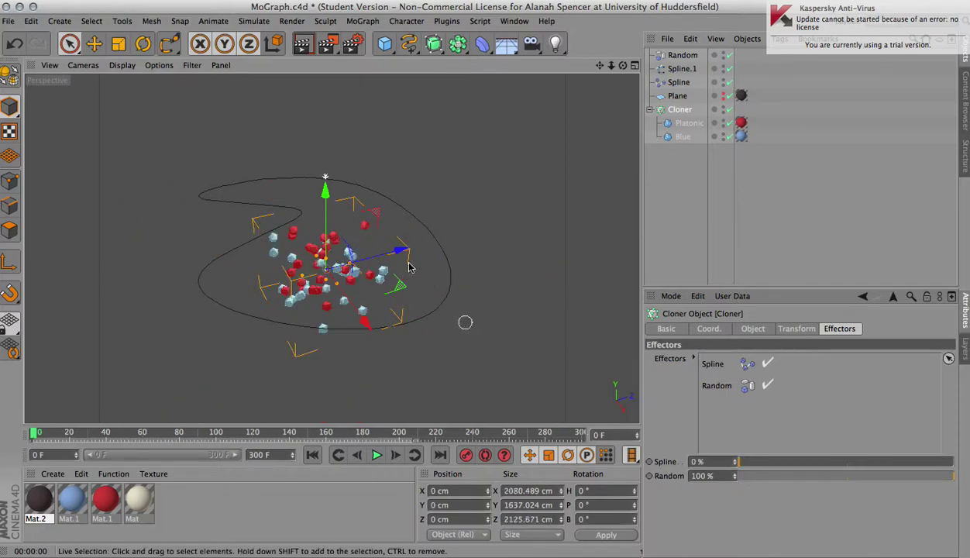
pyautogui.keyDown('alt'); pyautogui.moveTo(574, 113); pyautogui.dragTo(543, 86); pyautogui.keyUp('alt')
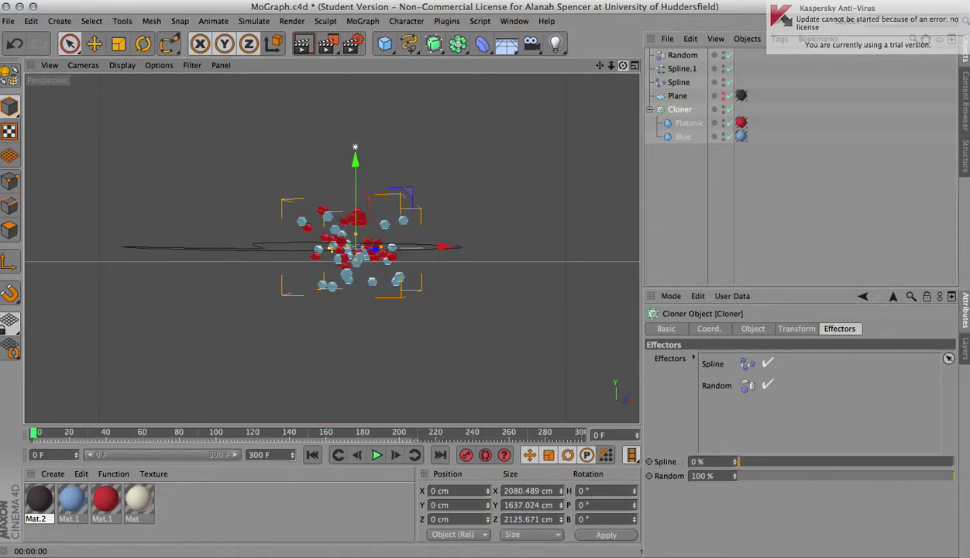
pyautogui.moveTo(623, 66); pyautogui.dragTo(626, 70)
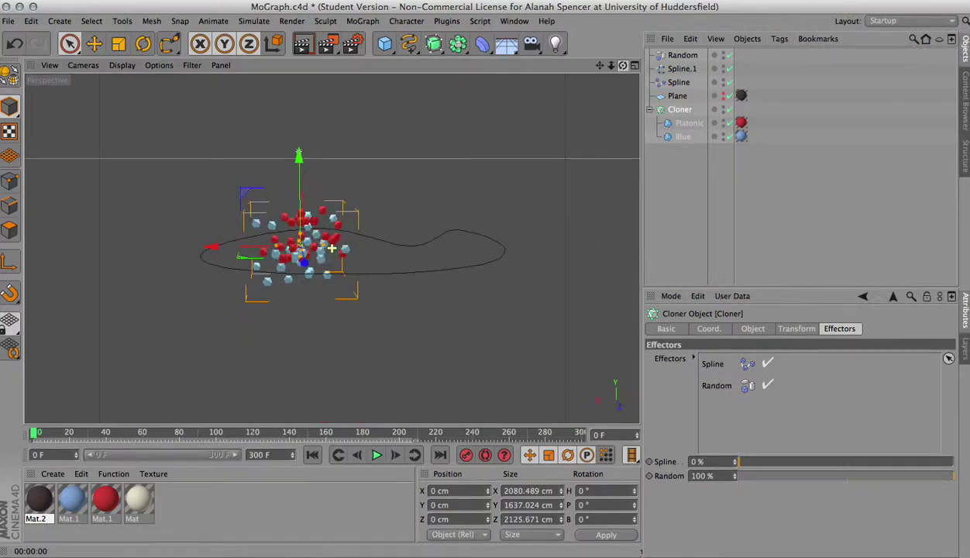
pyautogui.click(327, 47)
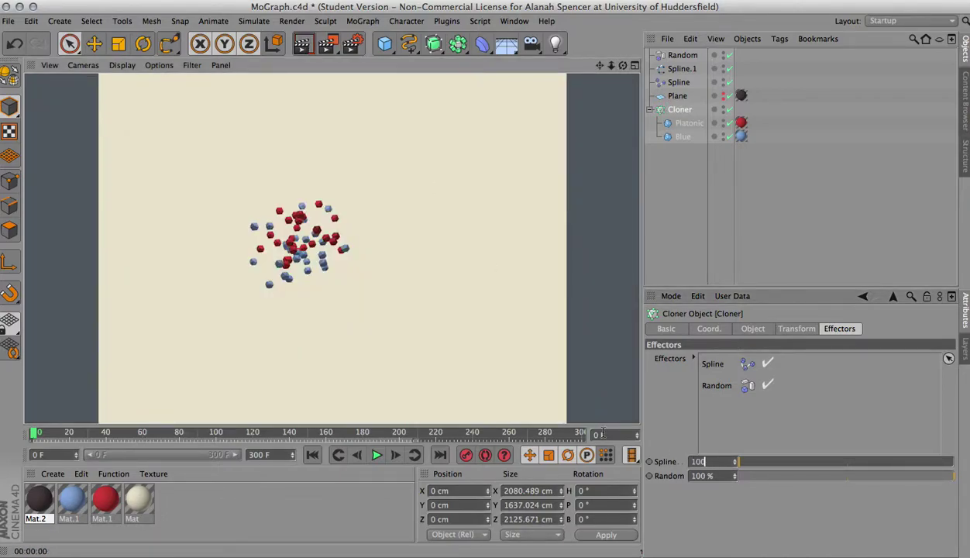
pyautogui.press('Return')
pyautogui.click(302, 43)
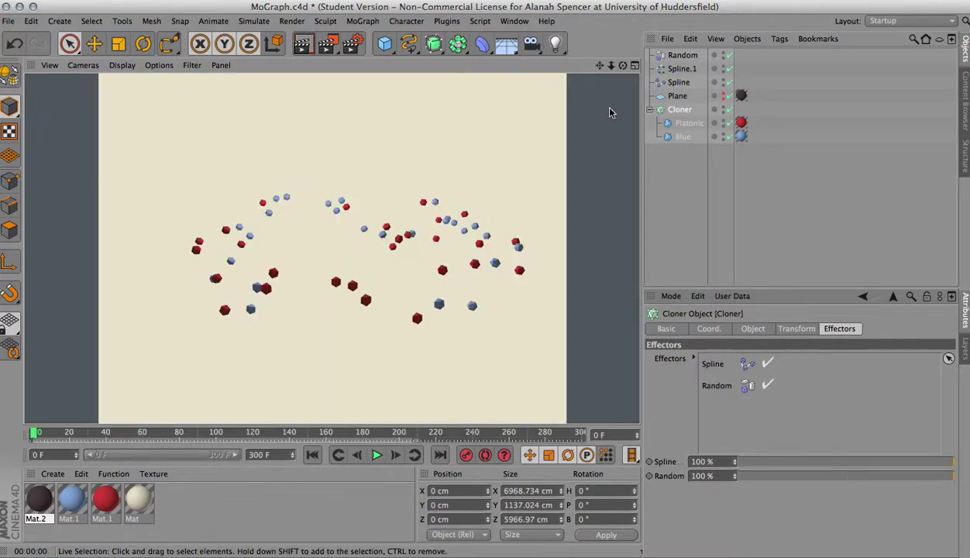
pyautogui.moveTo(623, 65); pyautogui.dragTo(624, 68)
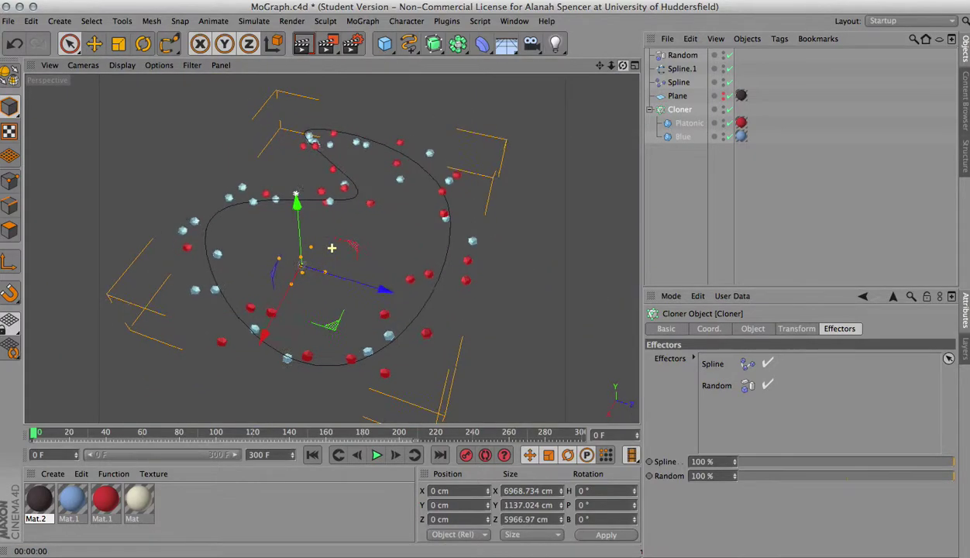
pyautogui.moveTo(332, 248); pyautogui.dragTo(357, 255)
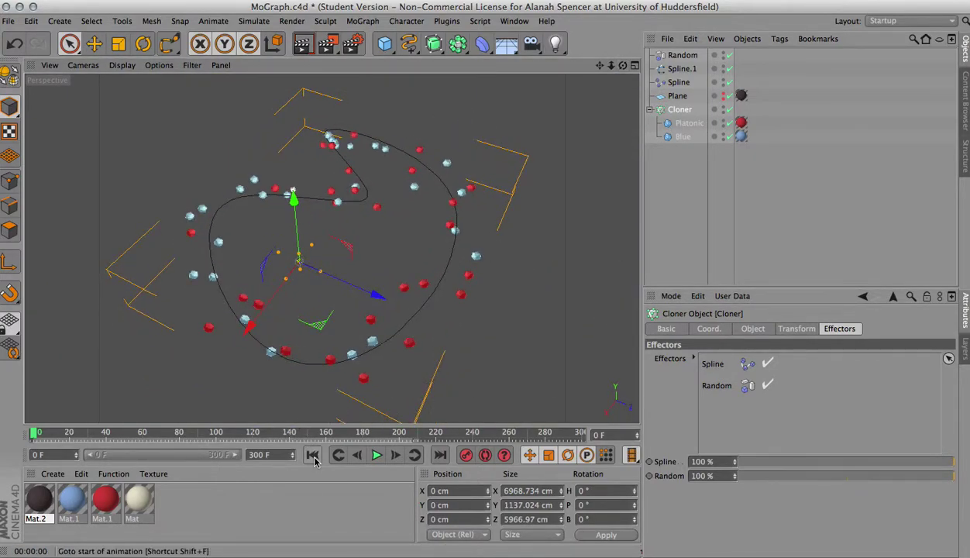
# Keyframe the Spline effector strength at 0% on frame 0 and 100% on frame 61.
pyautogui.click(728, 461)
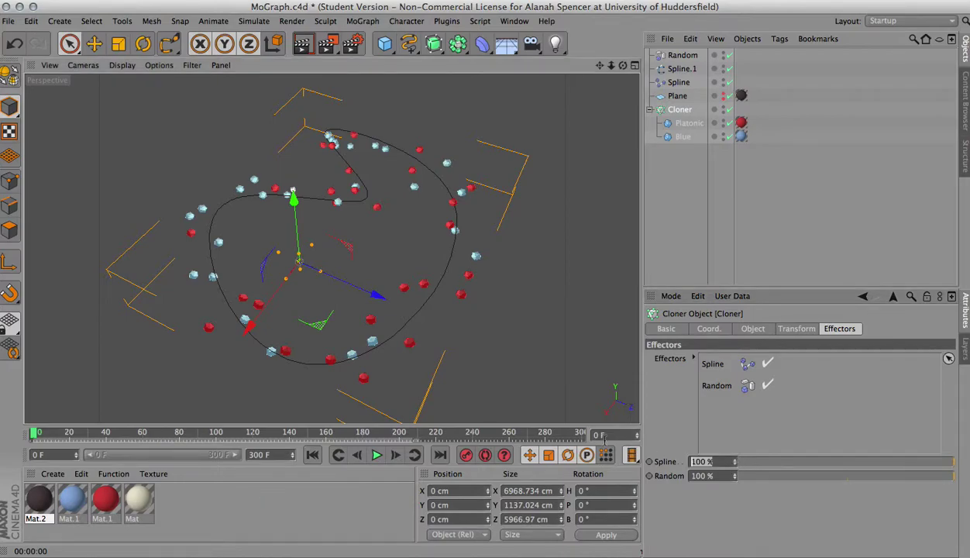
pyautogui.write('0')
pyautogui.press('Return')
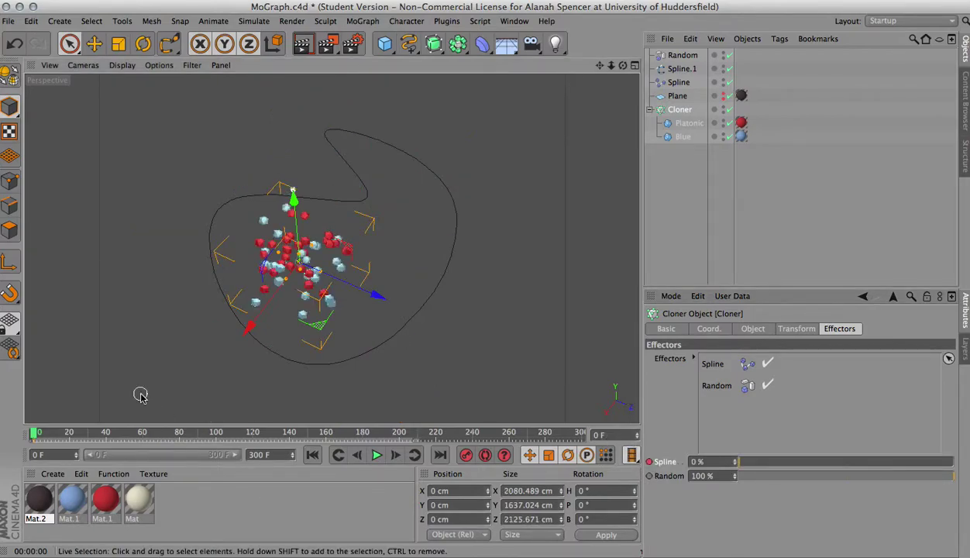
pyautogui.click(143, 433)
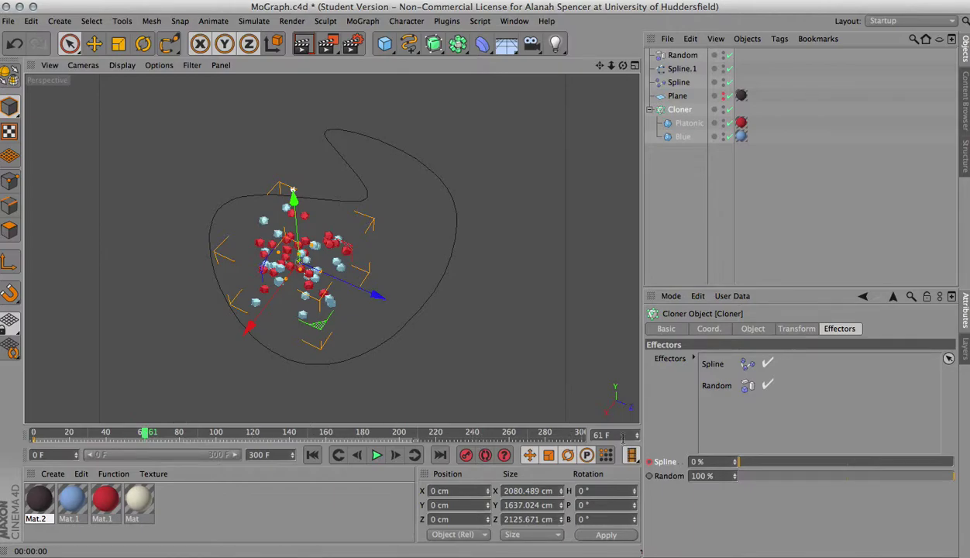
pyautogui.click(699, 460)
pyautogui.write('00')
pyautogui.press('Return')
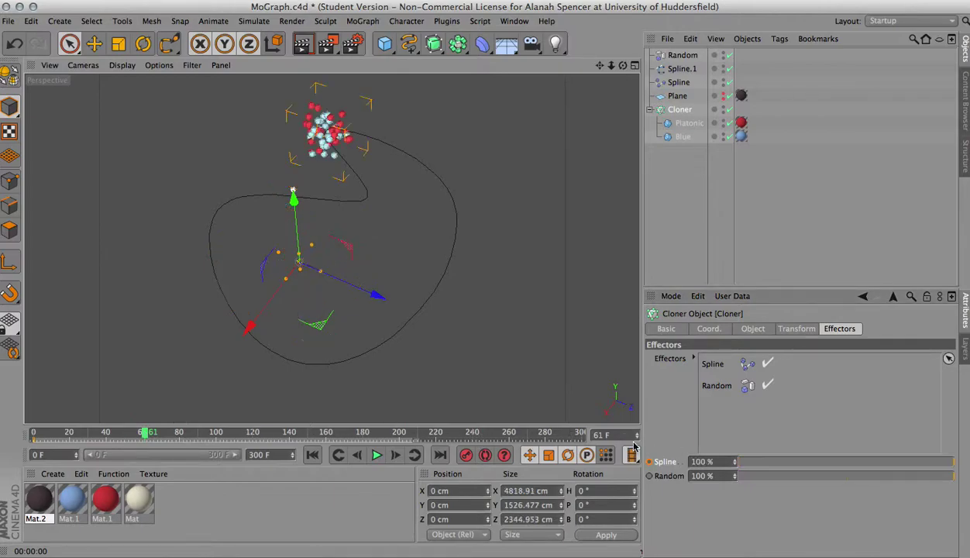
# Play the animation and render a preview frame to check the effect.
pyautogui.click(312, 455)
pyautogui.click(374, 456)
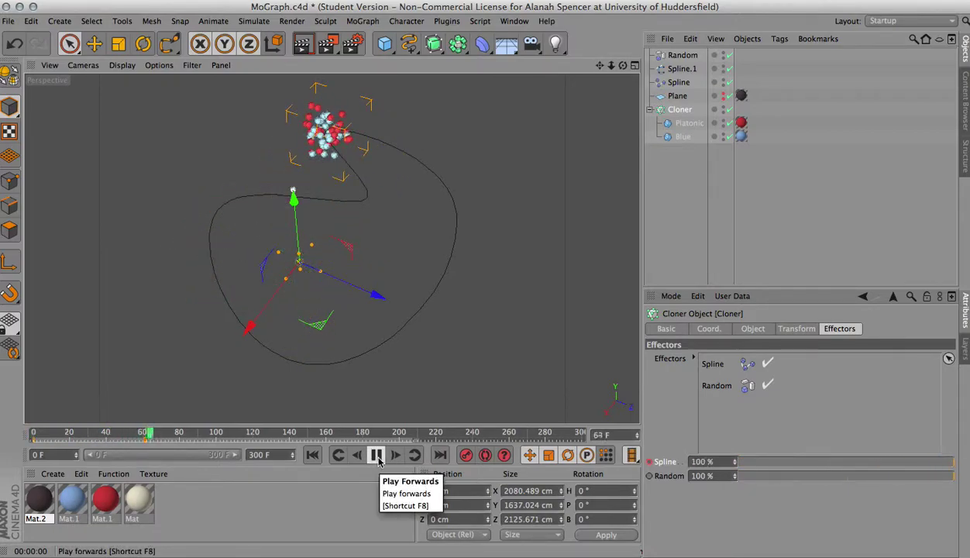
pyautogui.click(376, 456)
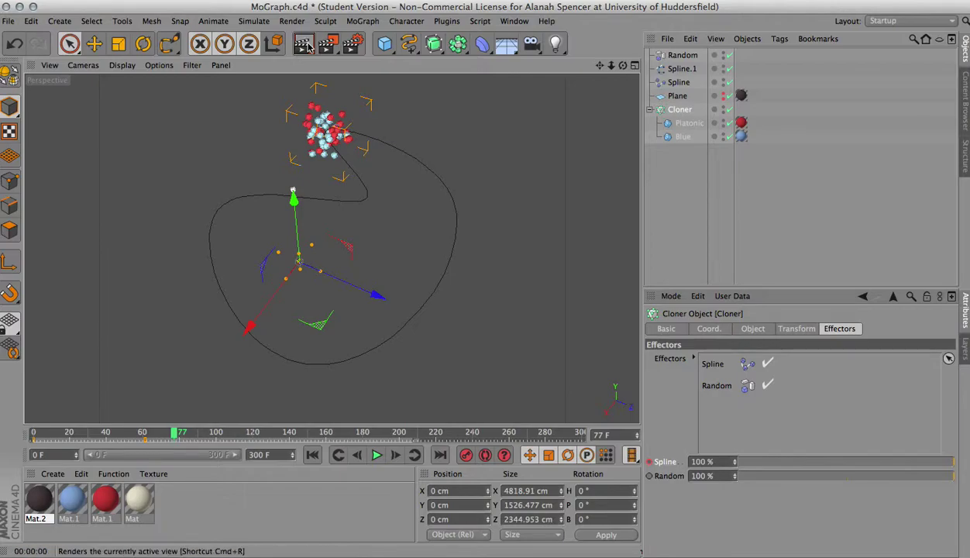
pyautogui.click(304, 45)
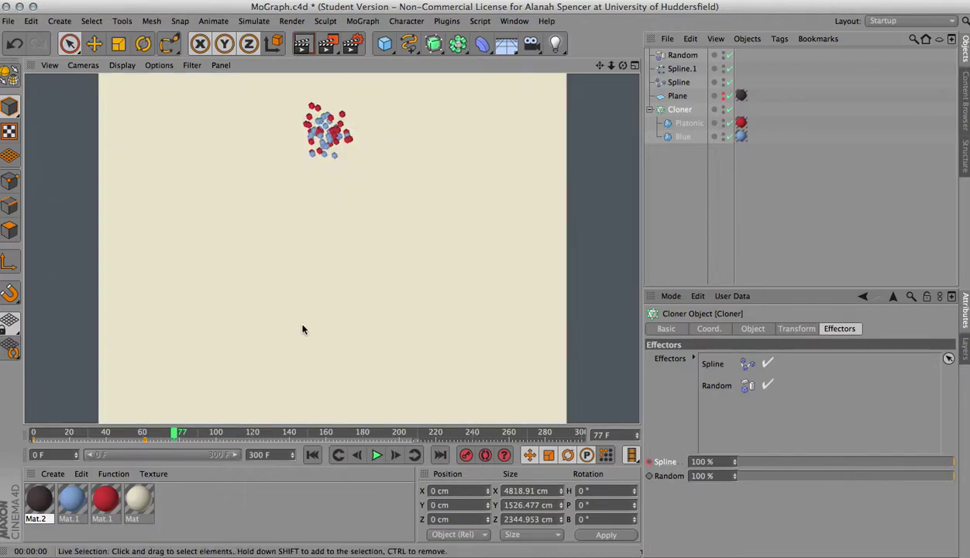
pyautogui.click(313, 455)
pyautogui.moveTo(333, 247)
pyautogui.keyDown('alt'); pyautogui.mouseDown()
pyautogui.moveTo(365, 233)
pyautogui.moveTo(332, 249)
pyautogui.moveTo(341, 245)
pyautogui.mouseUp(); pyautogui.keyUp('alt')
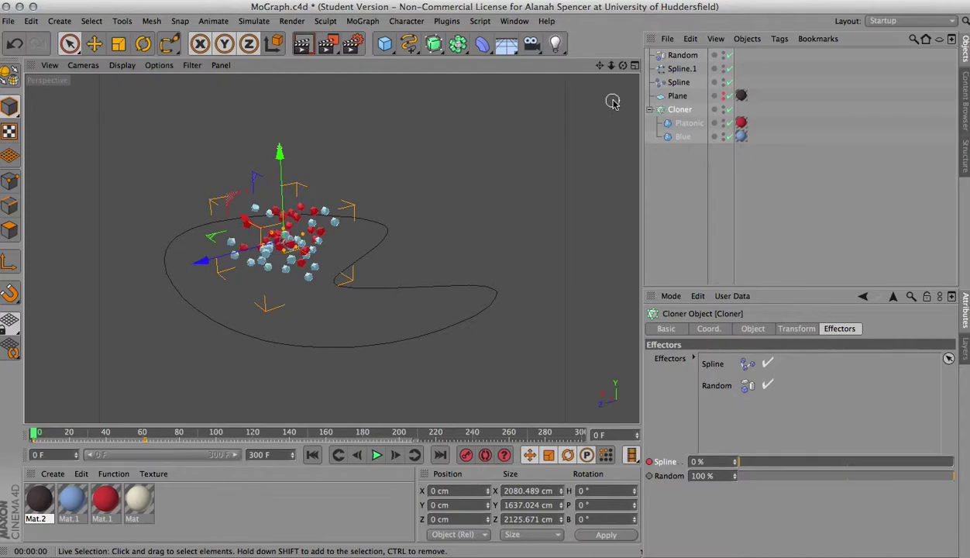
# Turn on the Random effector's Scale with S.X, S.Y and S.Z set to 1.
pyautogui.click(753, 329)
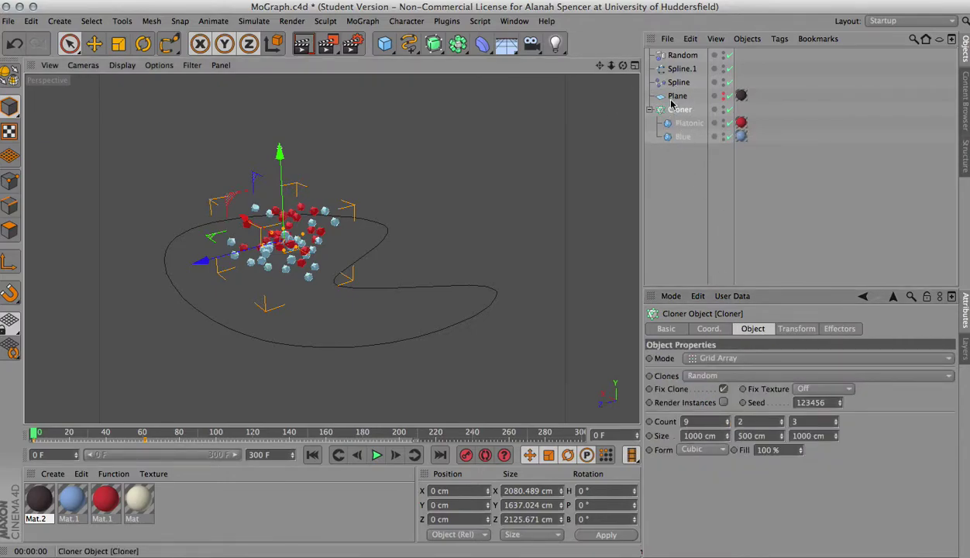
pyautogui.click(682, 55)
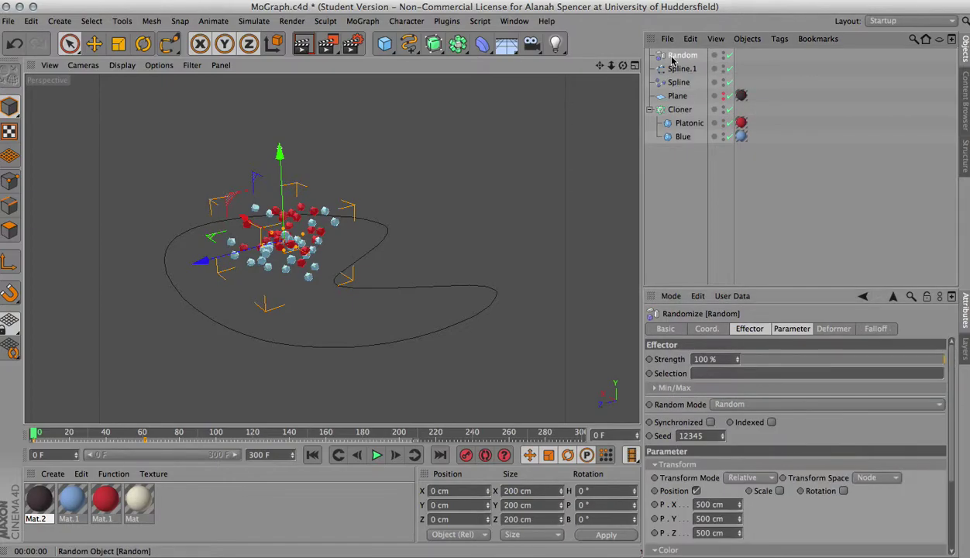
pyautogui.scroll(-3, 811, 515)
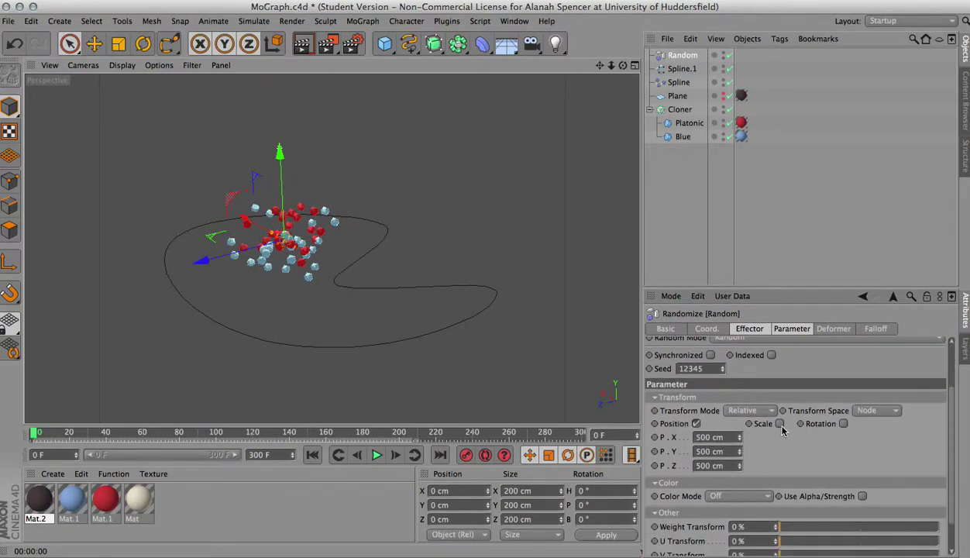
pyautogui.click(780, 424)
pyautogui.write('1')
pyautogui.press('Tab')
pyautogui.write('1')
pyautogui.press('Return')
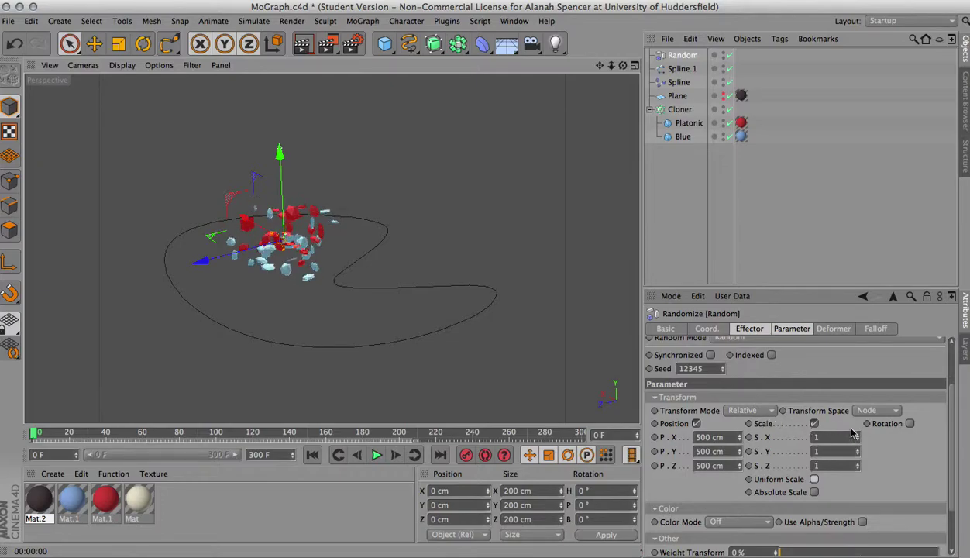
# Render a preview of the varied clone sizes and orbit the view.
pyautogui.click(496, 174)
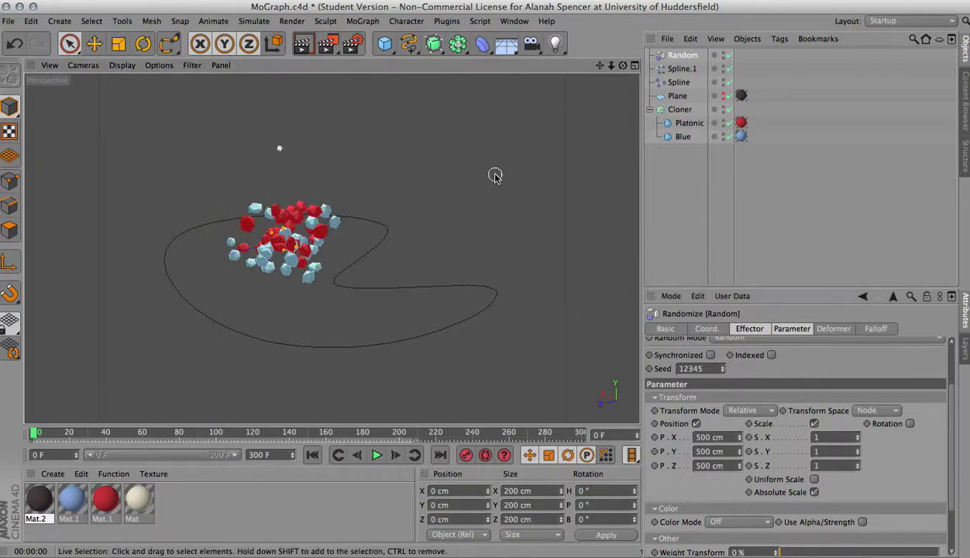
pyautogui.click(306, 42)
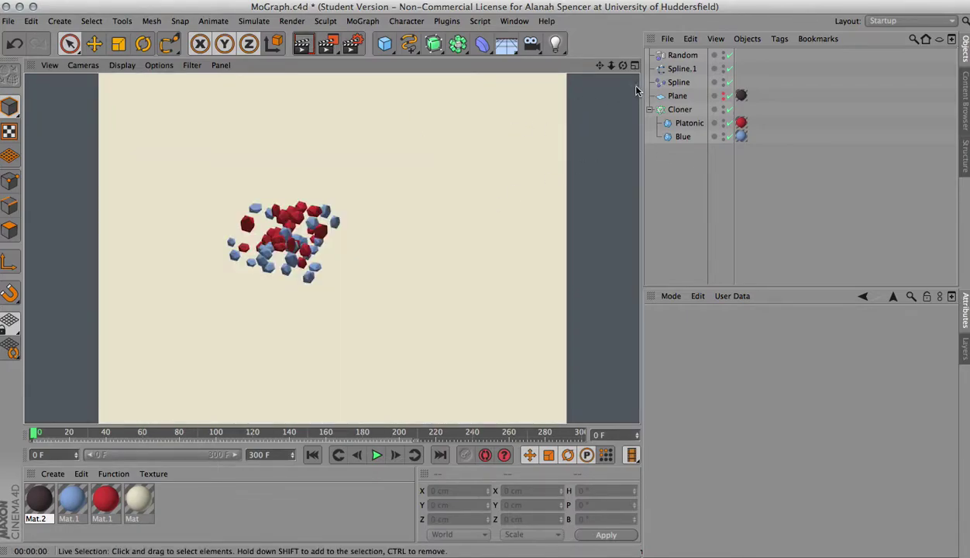
pyautogui.click(331, 248)
pyautogui.keyDown('alt'); pyautogui.moveTo(332, 248); pyautogui.dragTo(341, 233); pyautogui.keyUp('alt')
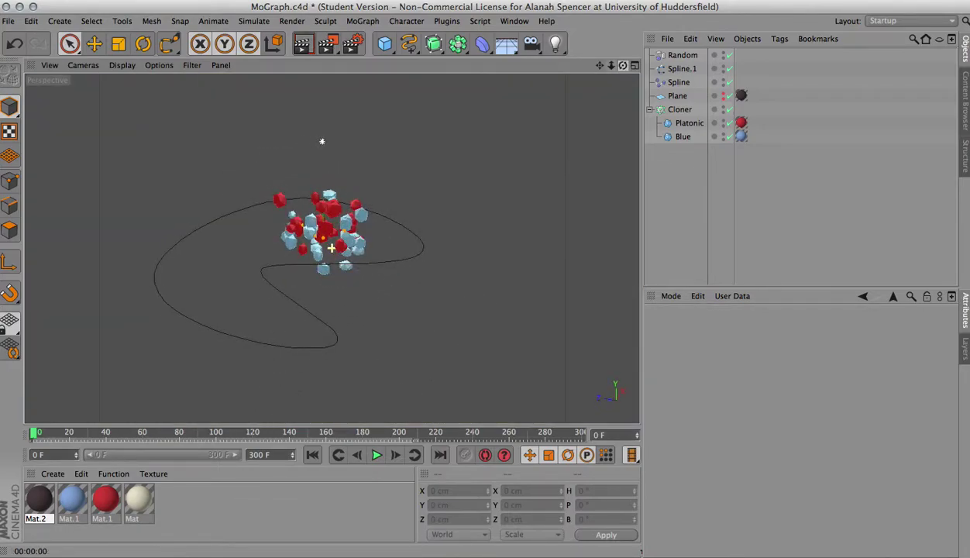
# Set the Random effector's remaining scale offset to 0.1 so all axes use 0.1.
pyautogui.click(683, 55)
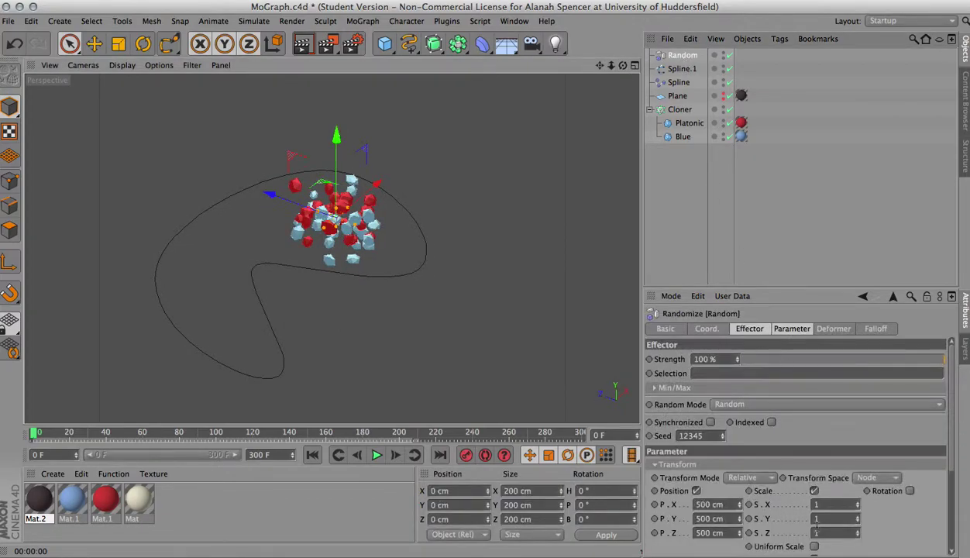
pyautogui.click(823, 505)
pyautogui.write('0.1')
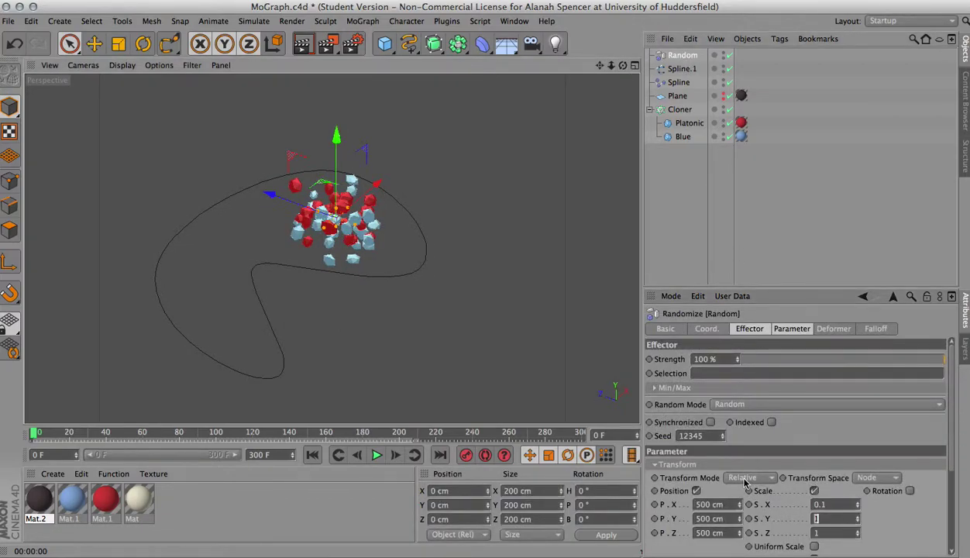
pyautogui.write('00.1')
pyautogui.press('Return')
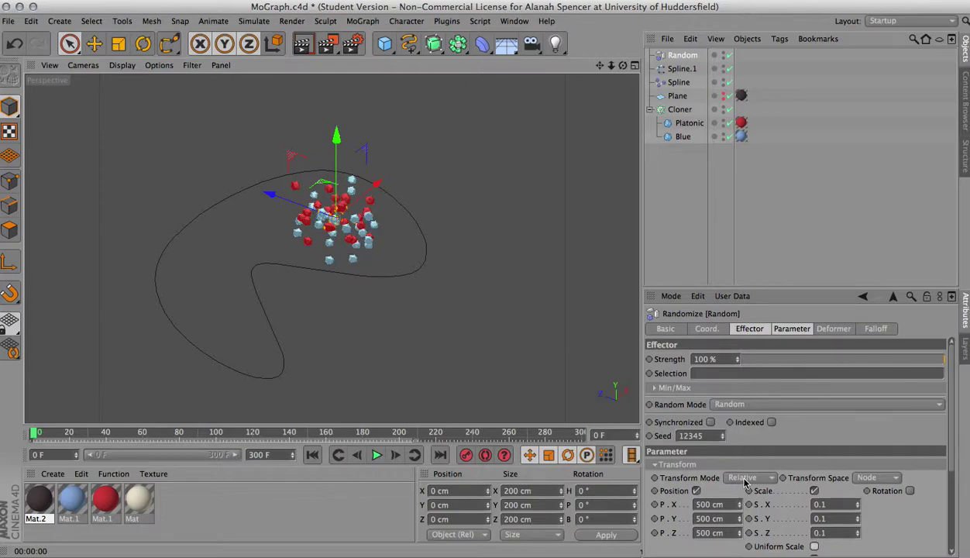
# Render a quick viewport preview and orbit to see the clones along the spline.
pyautogui.click(302, 44)
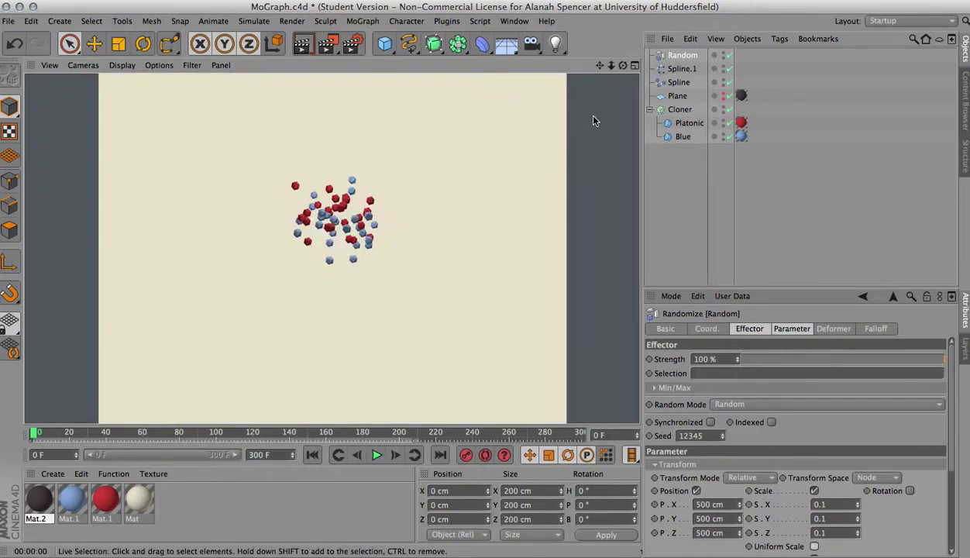
pyautogui.moveTo(623, 68); pyautogui.dragTo(602, 69)
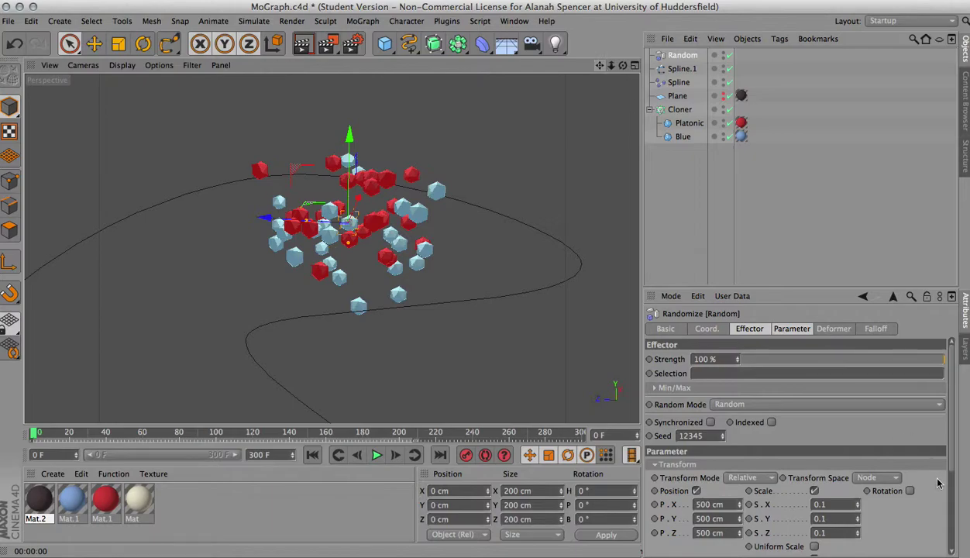
pyautogui.scroll(-2, 839, 434)
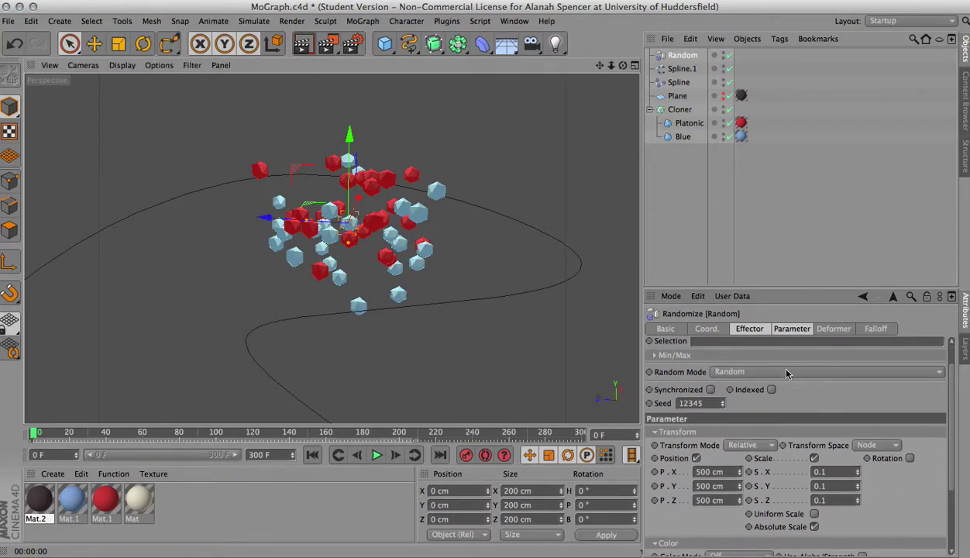
# Leave Indexed and Synchronized off and switch the Random Mode to Noise.
pyautogui.click(771, 391)
pyautogui.click(772, 392)
pyautogui.click(711, 389)
pyautogui.click(711, 389)
pyautogui.click(741, 373)
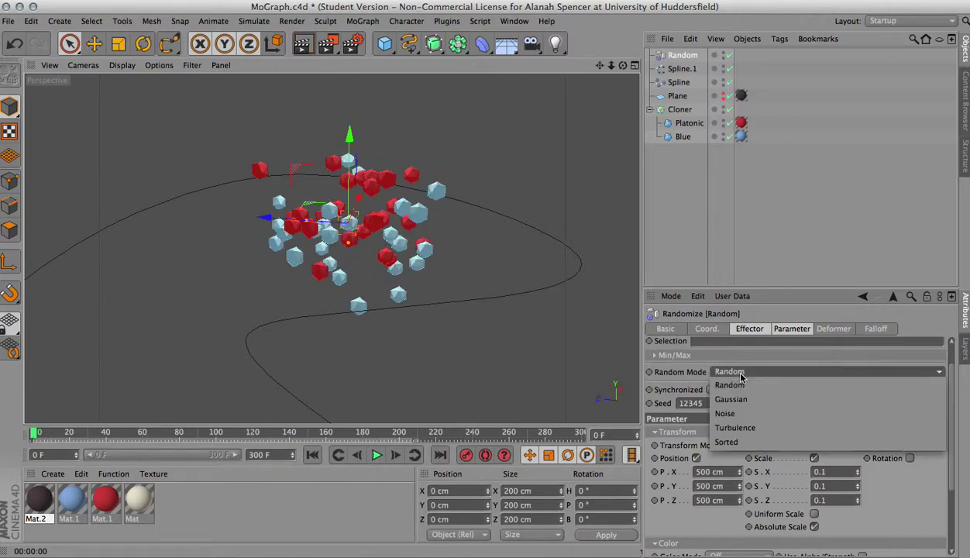
pyautogui.click(775, 415)
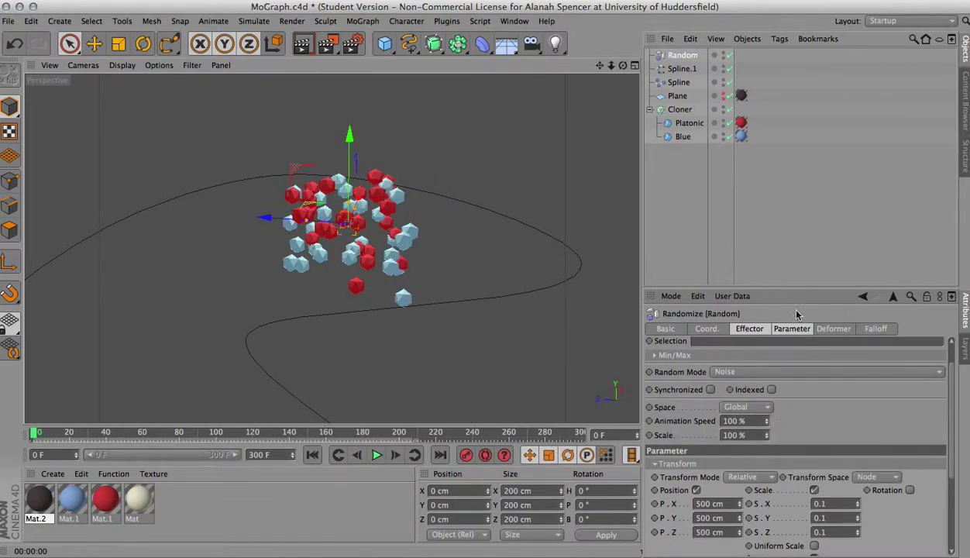
# Select the Cloner and set the Spline effector's strength in its Effectors list to 100%.
pyautogui.click(834, 329)
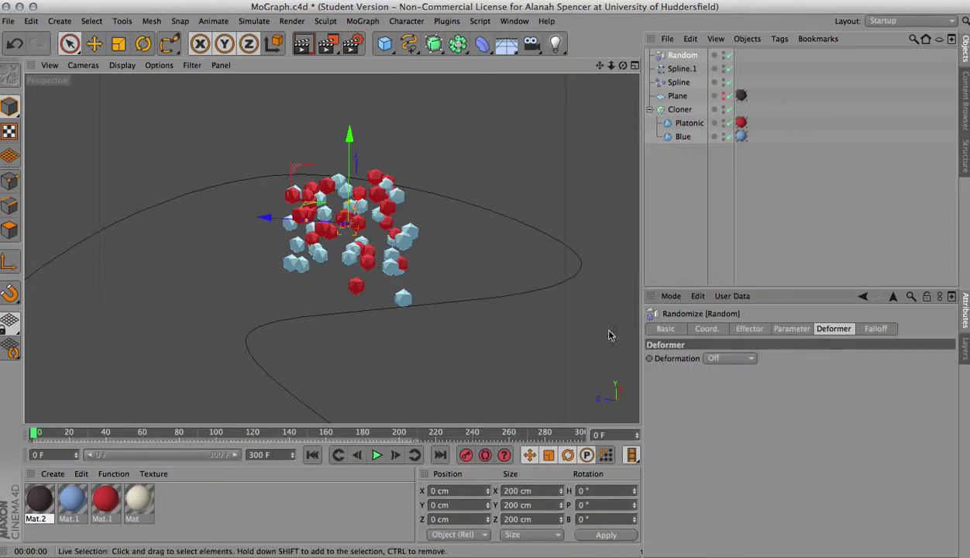
pyautogui.click(806, 332)
pyautogui.click(752, 329)
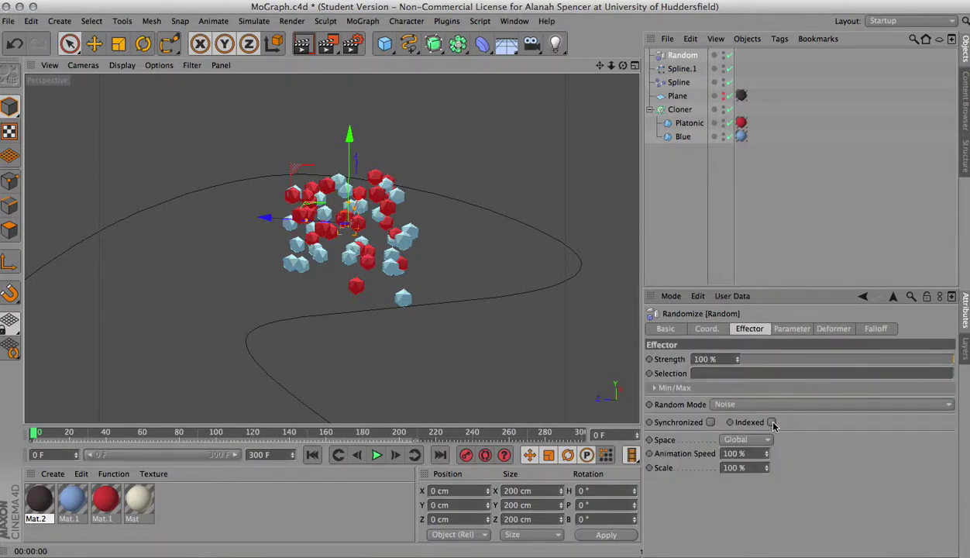
pyautogui.click(680, 109)
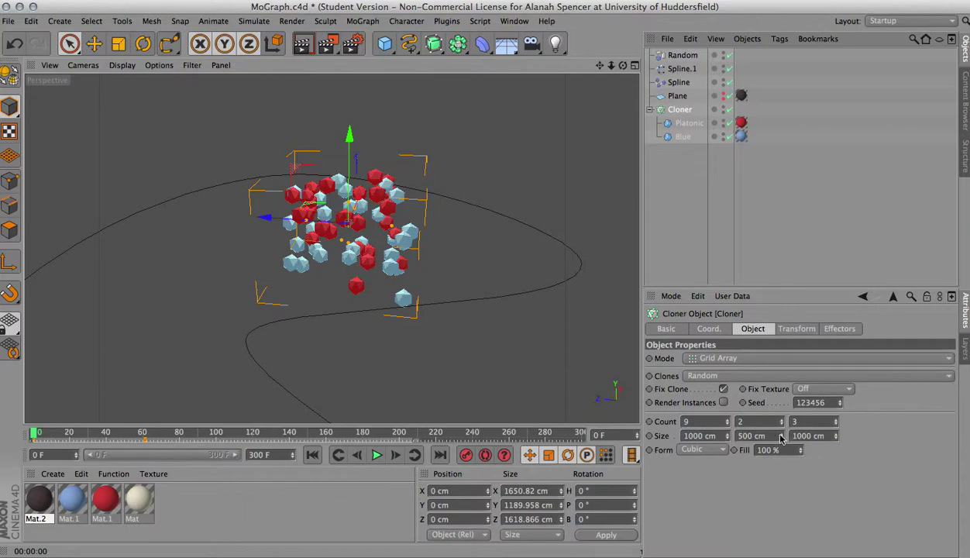
pyautogui.click(798, 329)
pyautogui.click(841, 329)
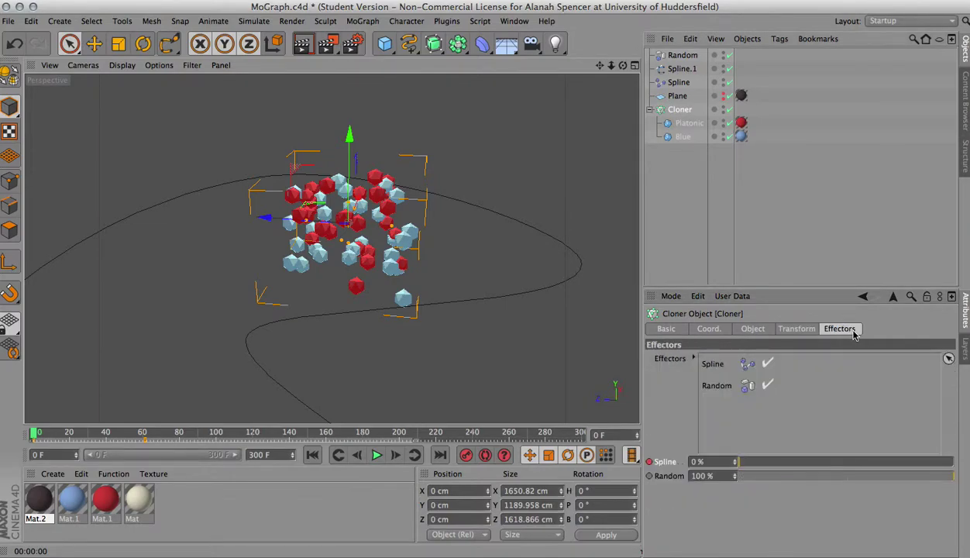
pyautogui.rightClick(652, 464)
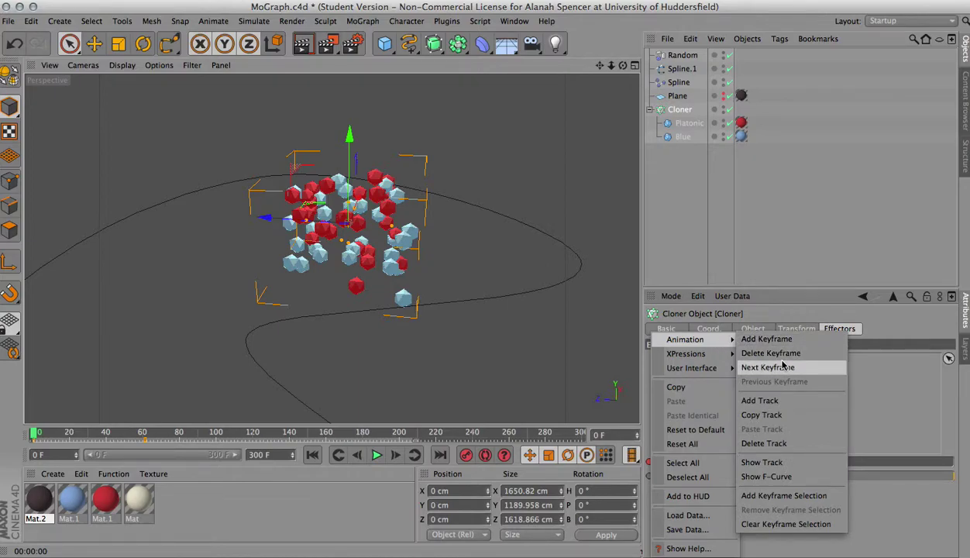
pyautogui.click(875, 532)
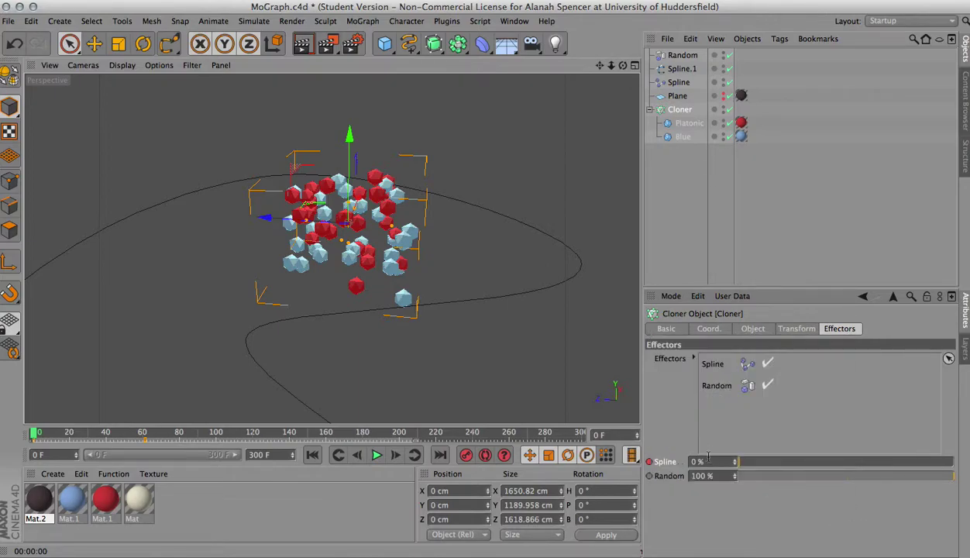
pyautogui.press('Return')
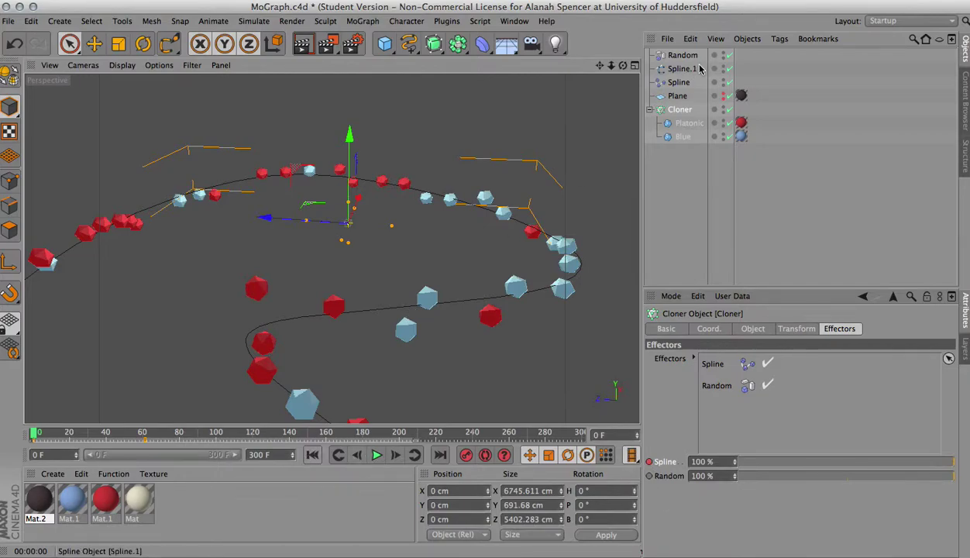
# Zoom out, maximise the Front viewport, and pan to centre the ring of clones.
pyautogui.moveTo(612, 68); pyautogui.dragTo(589, 69)
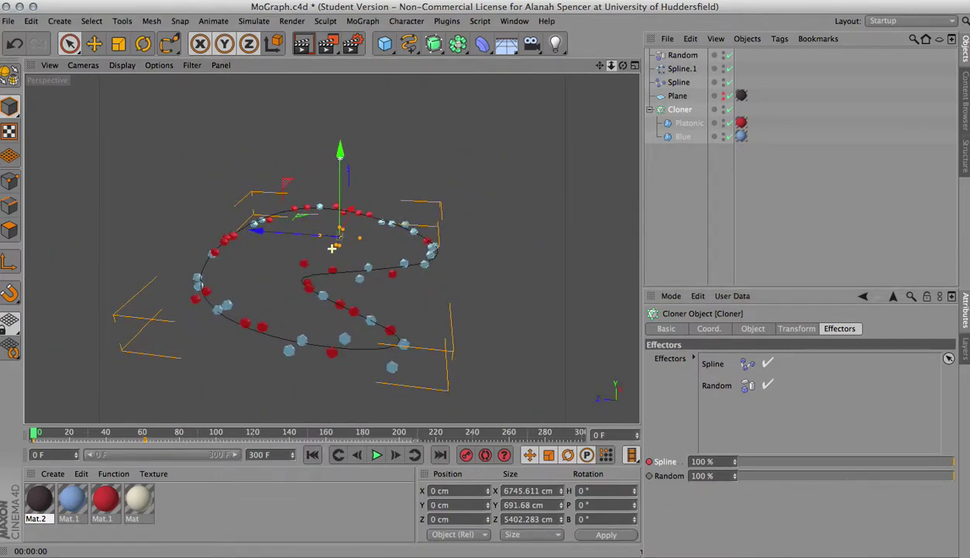
pyautogui.click(635, 65)
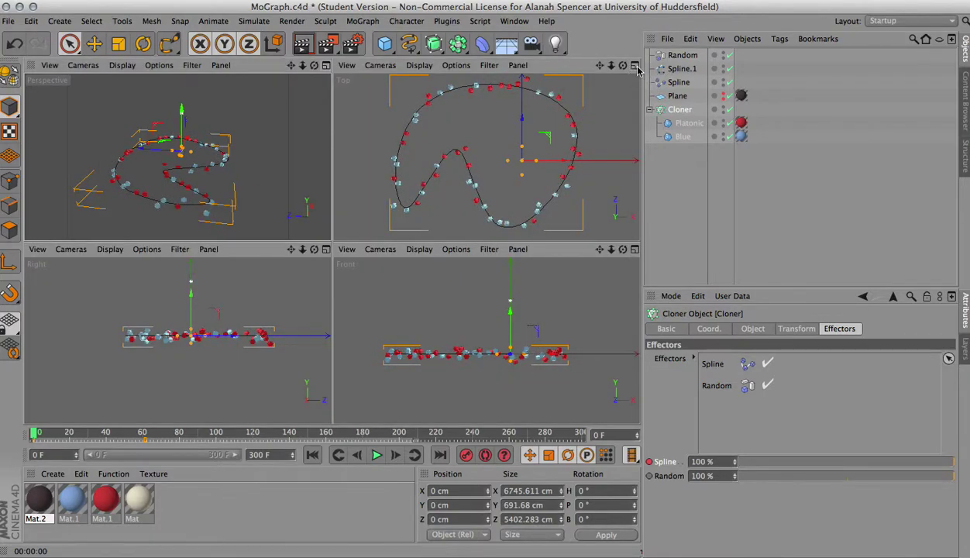
pyautogui.click(635, 248)
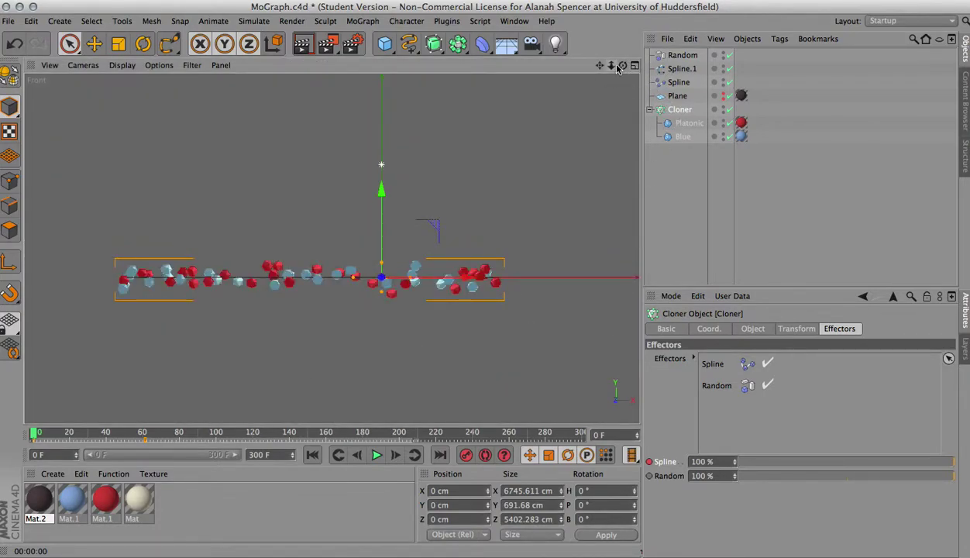
pyautogui.moveTo(599, 66); pyautogui.dragTo(620, 67)
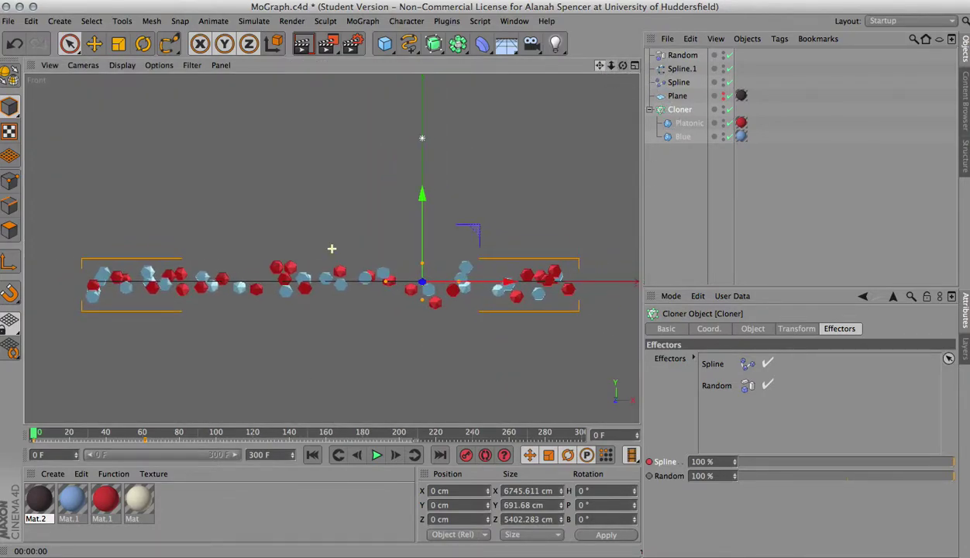
# Keep the Random effector in Noise mode, play the animation, and rewind to frame 0.
pyautogui.click(683, 55)
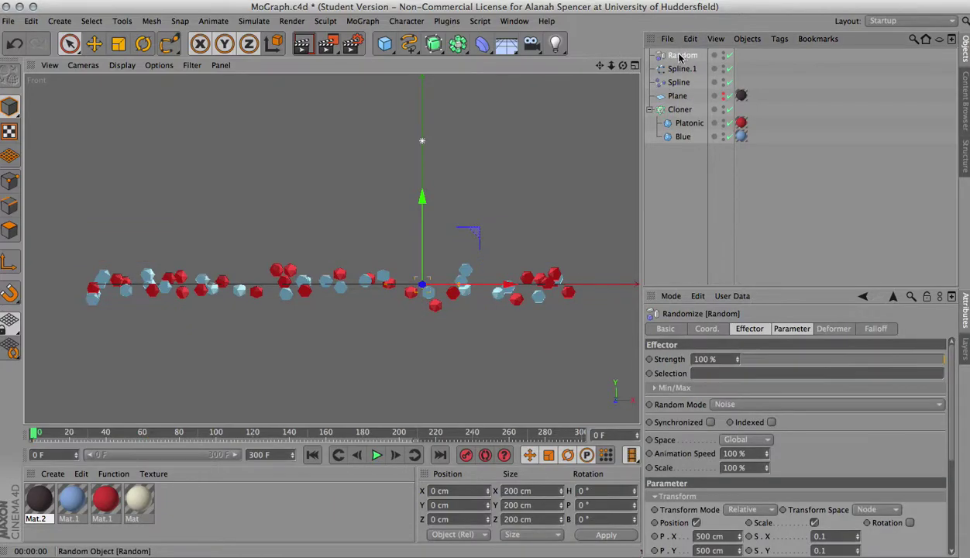
pyautogui.click(729, 404)
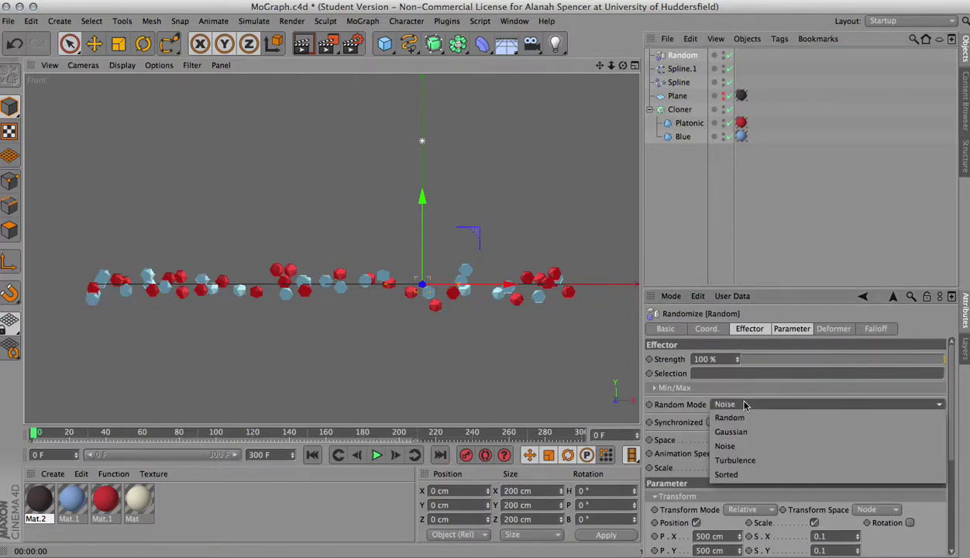
pyautogui.click(755, 445)
pyautogui.click(376, 455)
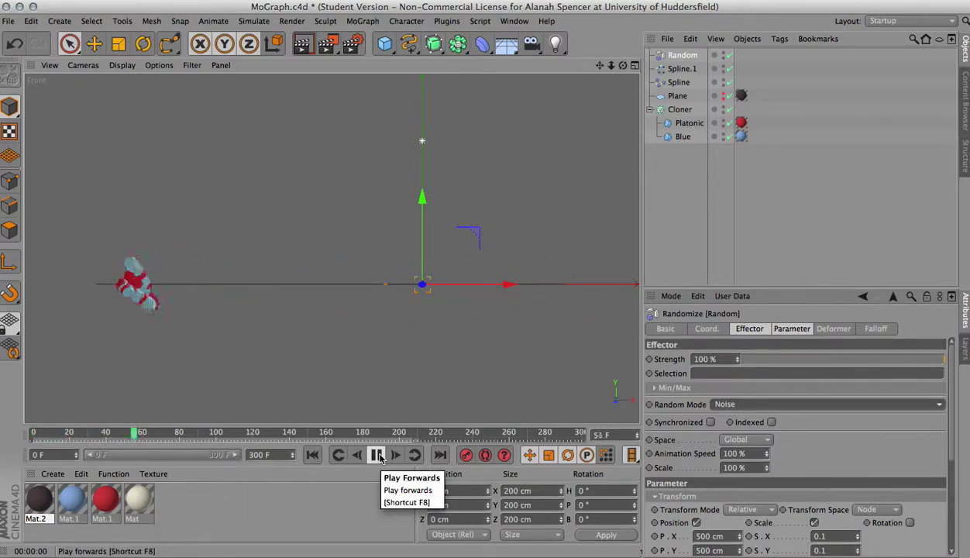
pyautogui.click(377, 455)
pyautogui.click(313, 455)
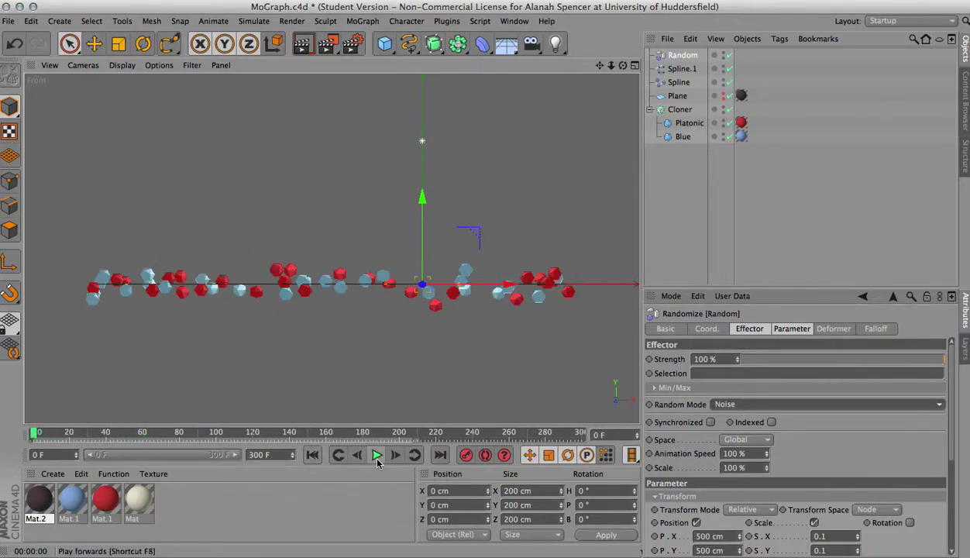
# Lower the noise Animation Speed to 1%, preview playback, and return to frame 0.
pyautogui.click(766, 458)
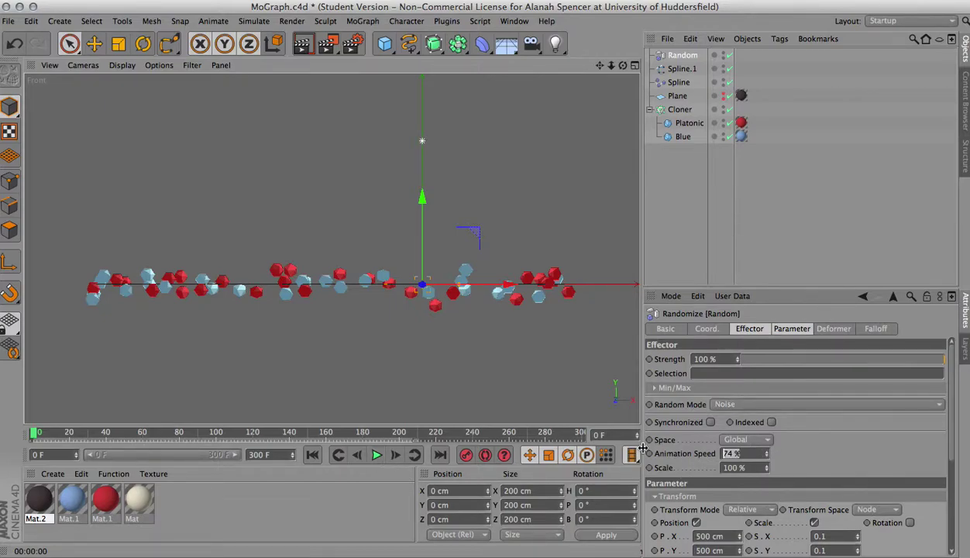
pyautogui.click(376, 455)
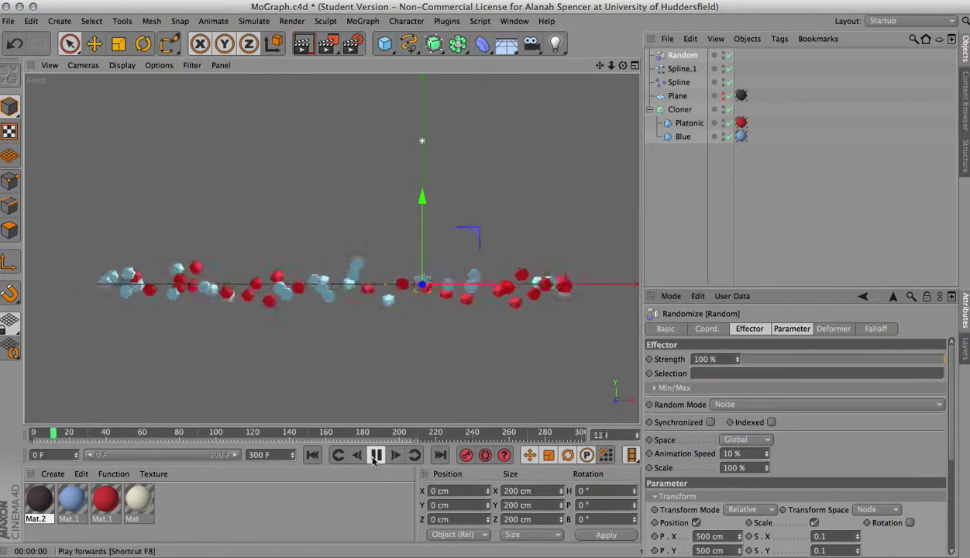
pyautogui.click(375, 457)
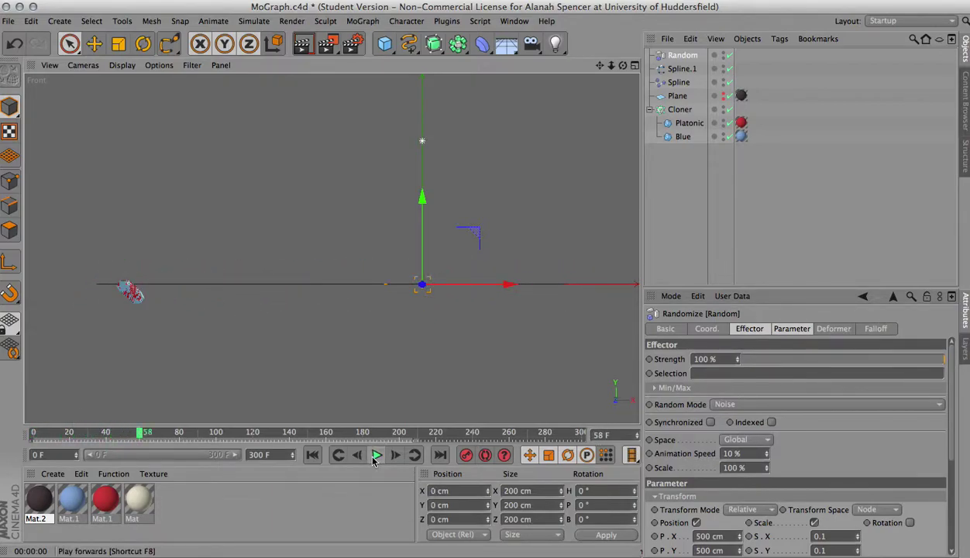
pyautogui.hotkey('shift', 'f')
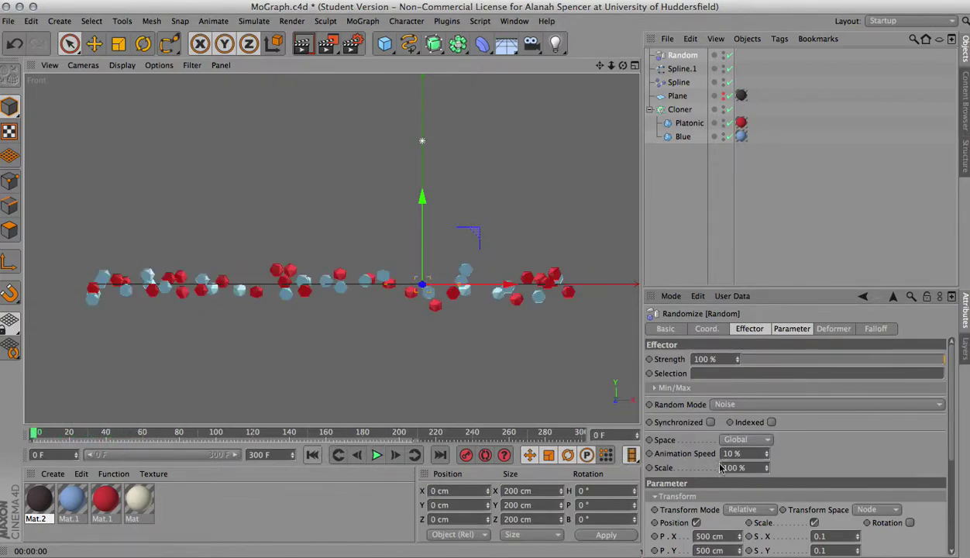
pyautogui.press('0')
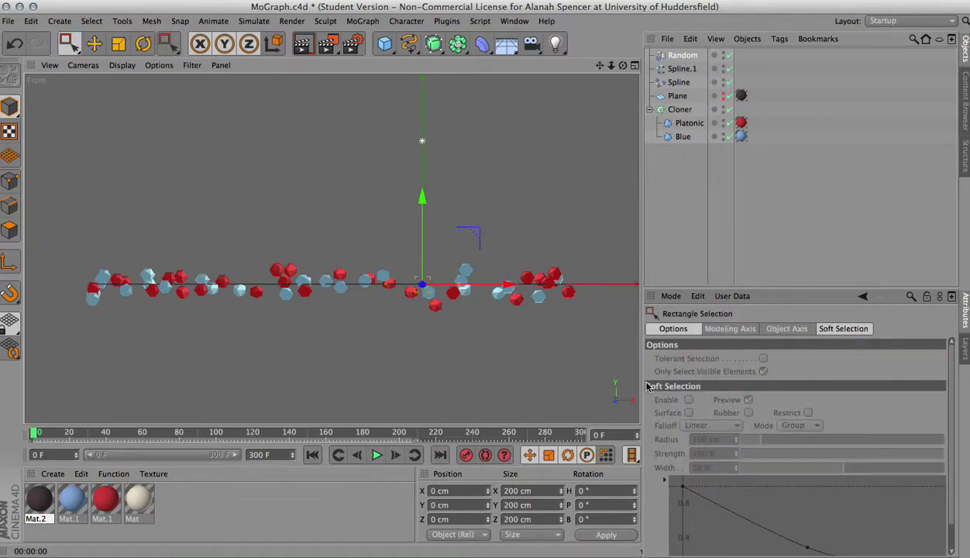
# Set the Random effector's noise Scale to 10% and preview the playback.
pyautogui.click(672, 56)
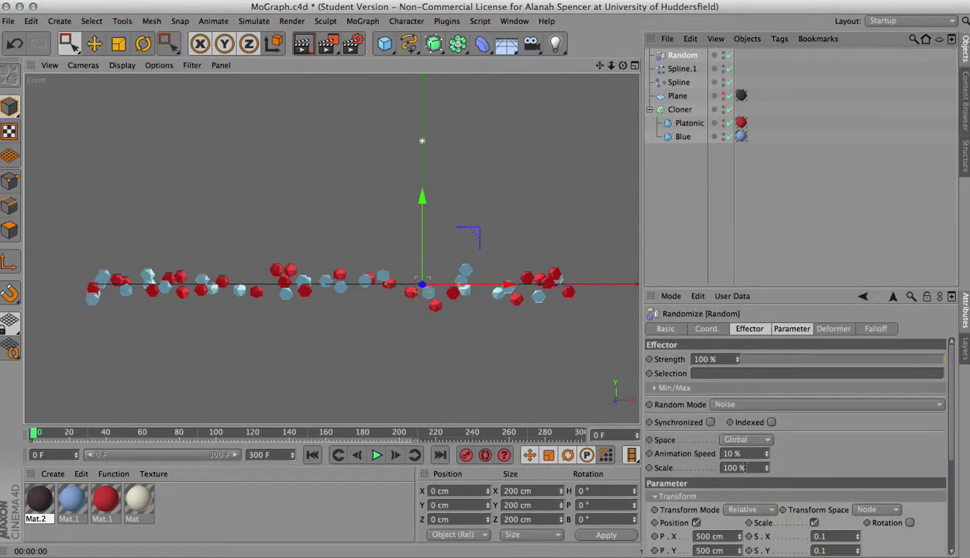
pyautogui.click(744, 467)
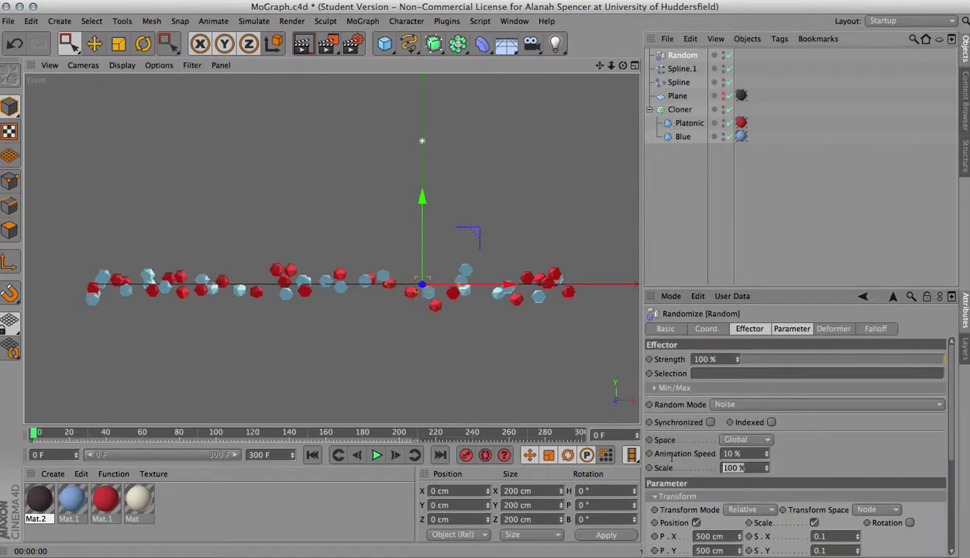
pyautogui.click(376, 455)
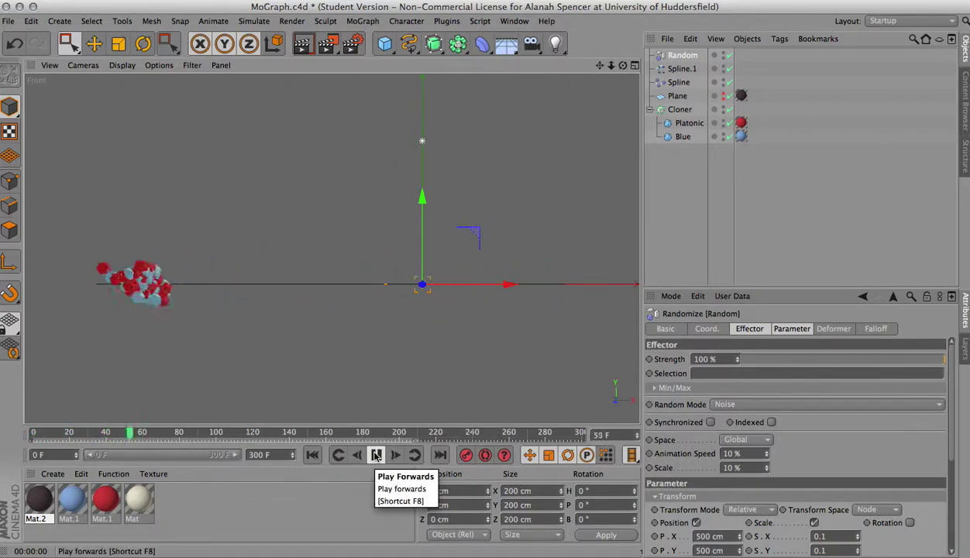
pyautogui.click(376, 455)
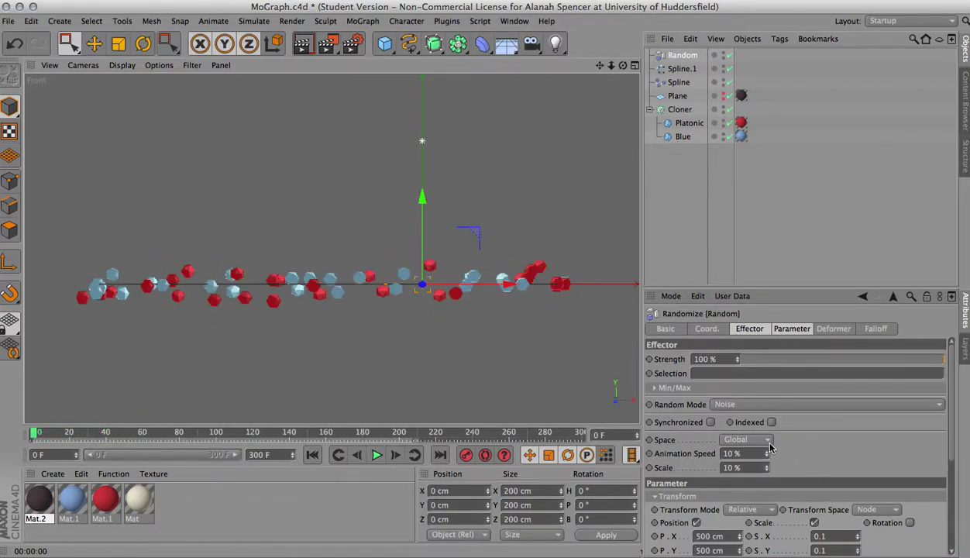
# Keep Global noise space, preview and rewind, then review the Random effector's parameters.
pyautogui.click(768, 440)
pyautogui.click(812, 457)
pyautogui.click(377, 455)
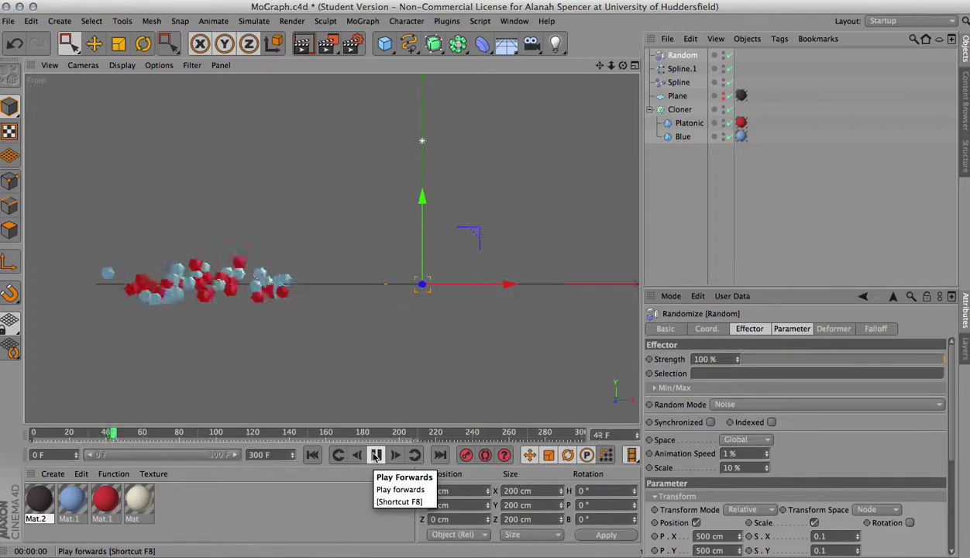
pyautogui.click(374, 456)
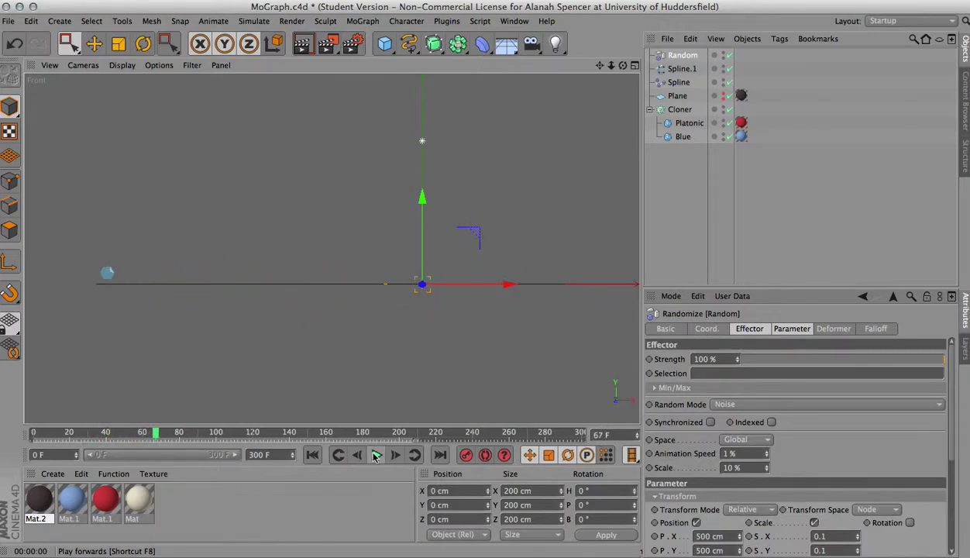
pyautogui.click(312, 456)
pyautogui.scroll(-1, 798, 419)
pyautogui.scroll(-3, 810, 357)
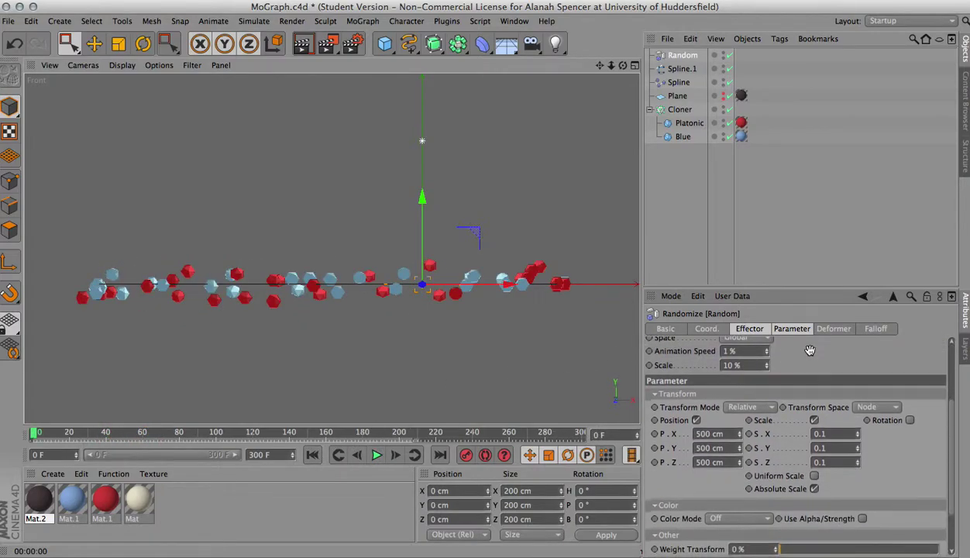
pyautogui.scroll(-2, 810, 350)
pyautogui.scroll(1, 786, 434)
pyautogui.scroll(4, 777, 541)
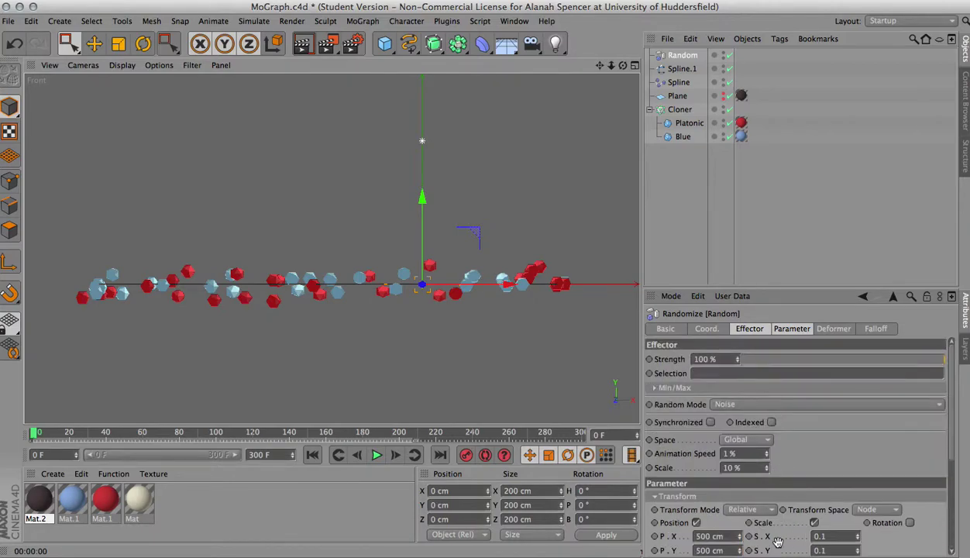
# Enable Indexed and keyframe Animation Speed to 200% at frame 80.
pyautogui.click(771, 421)
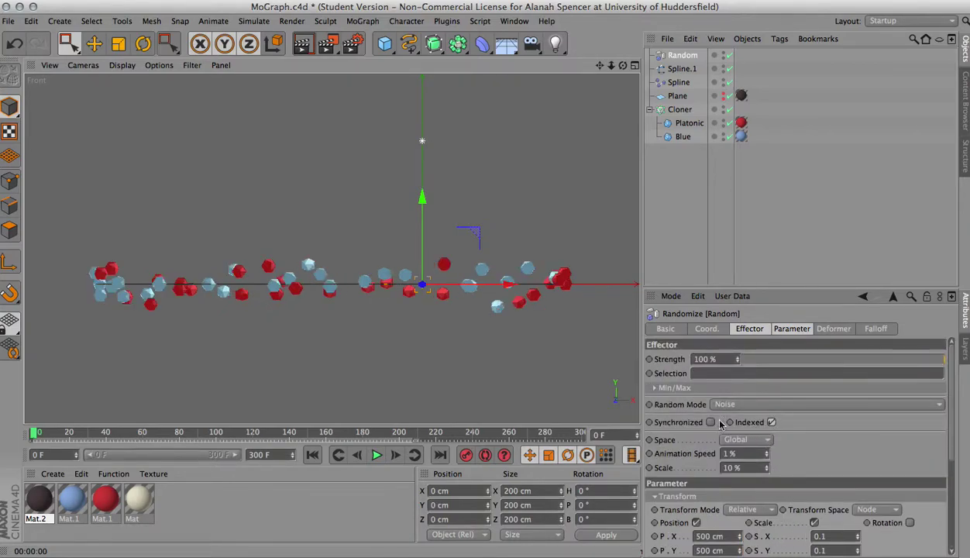
pyautogui.click(376, 455)
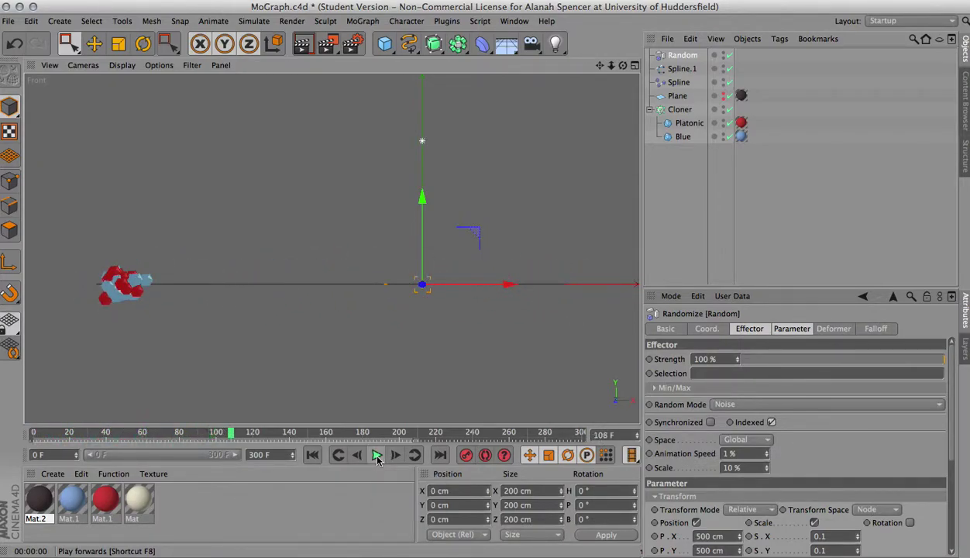
pyautogui.click(313, 456)
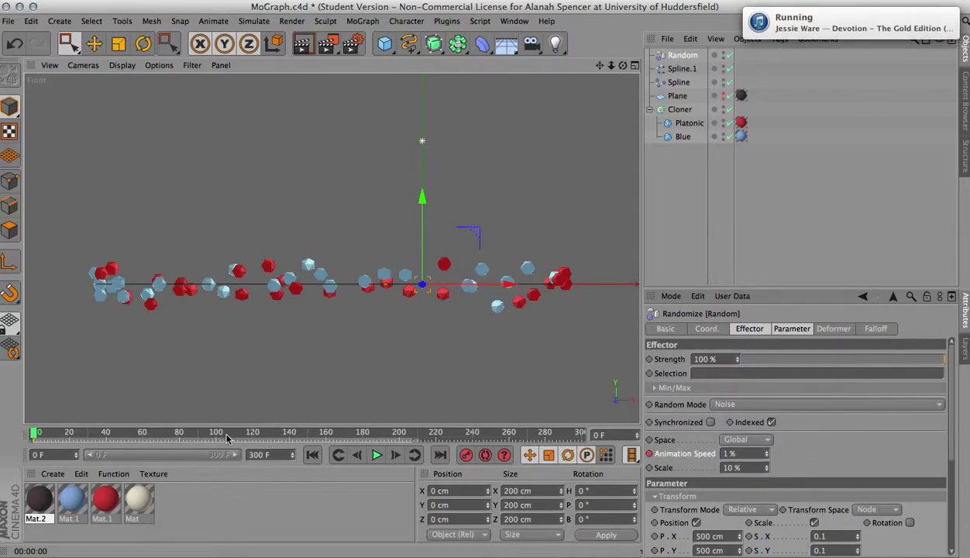
pyautogui.click(178, 435)
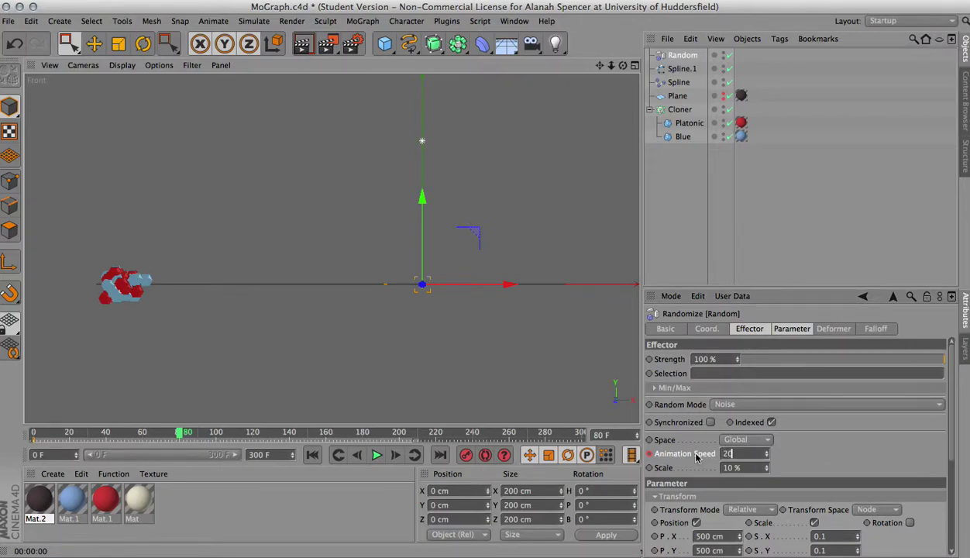
pyautogui.write('0')
pyautogui.press('Tab')
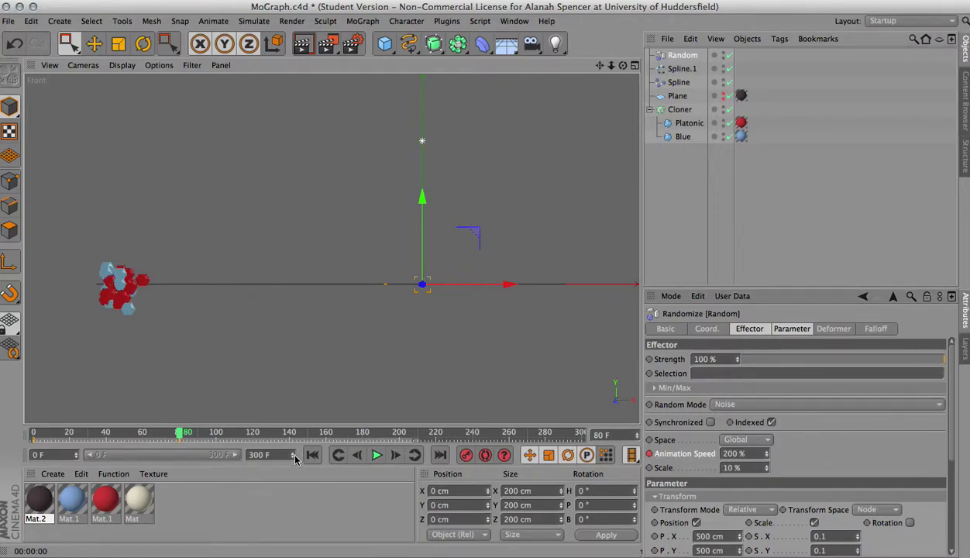
# Play and render to check the speed ramp, then set Random Mode to Gaussian.
pyautogui.click(311, 456)
pyautogui.click(378, 456)
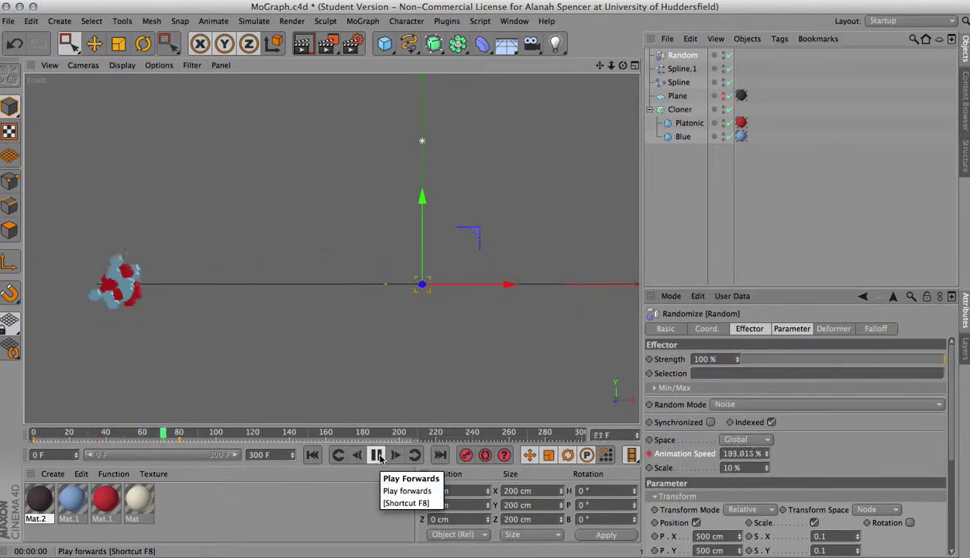
pyautogui.click(378, 457)
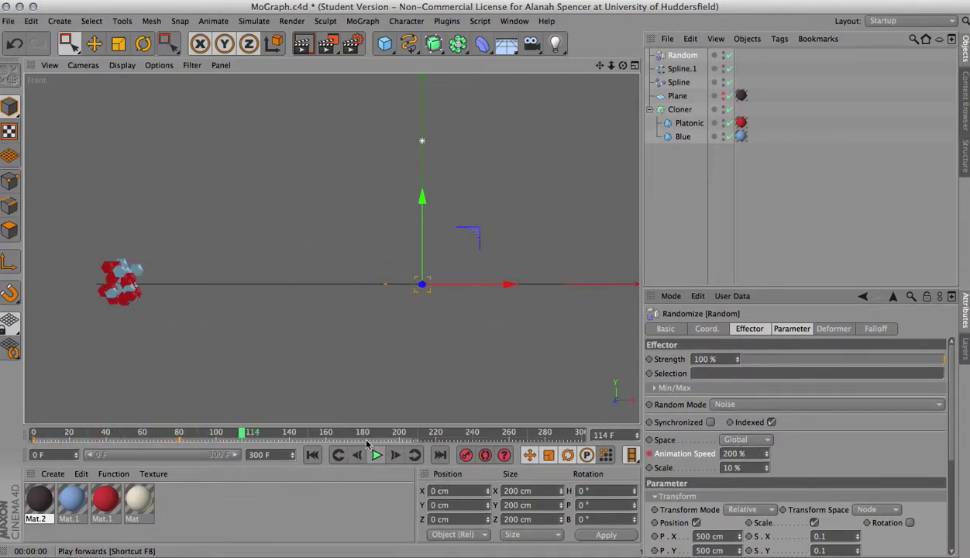
pyautogui.click(314, 54)
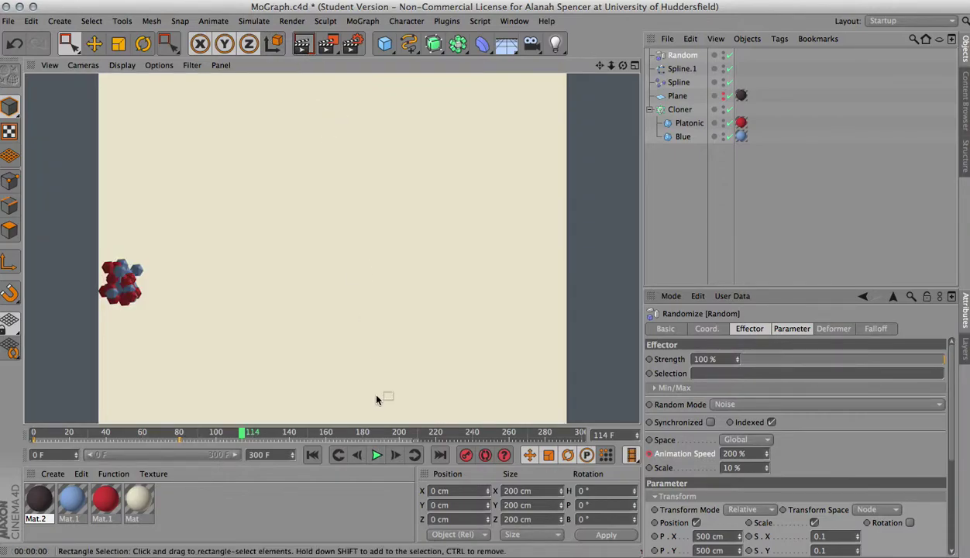
pyautogui.click(312, 455)
pyautogui.click(717, 404)
pyautogui.click(737, 434)
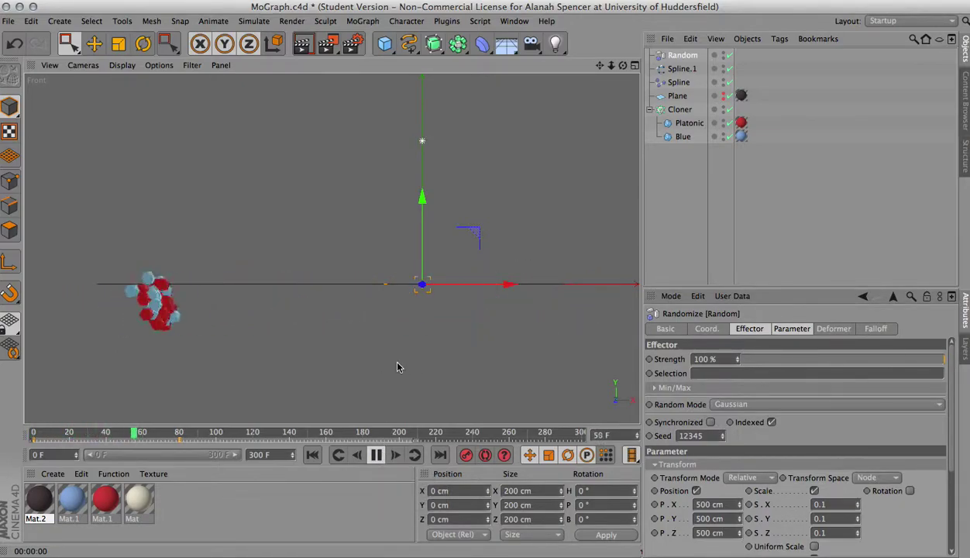
# Maximise the Perspective view and switch the Random Mode to Turbulence.
pyautogui.click(634, 66)
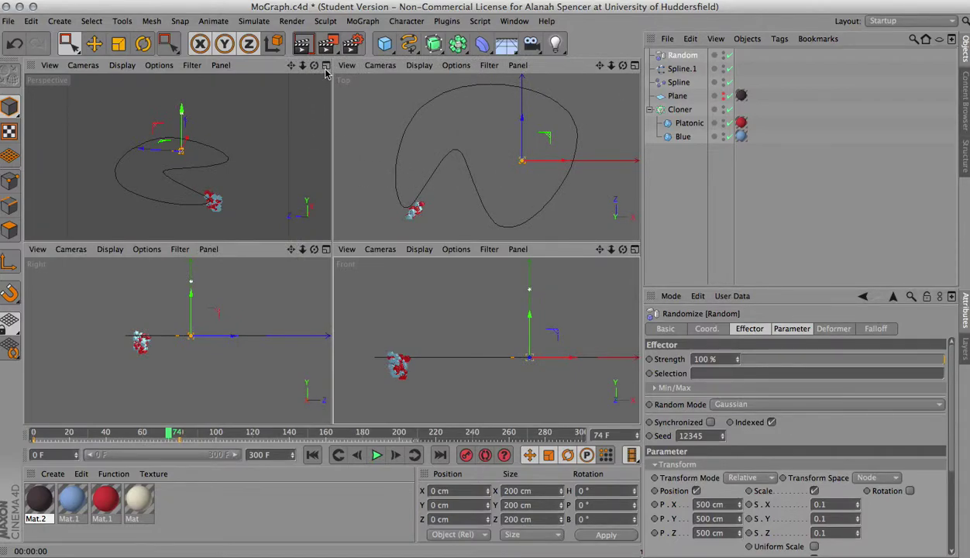
pyautogui.click(326, 65)
pyautogui.click(313, 455)
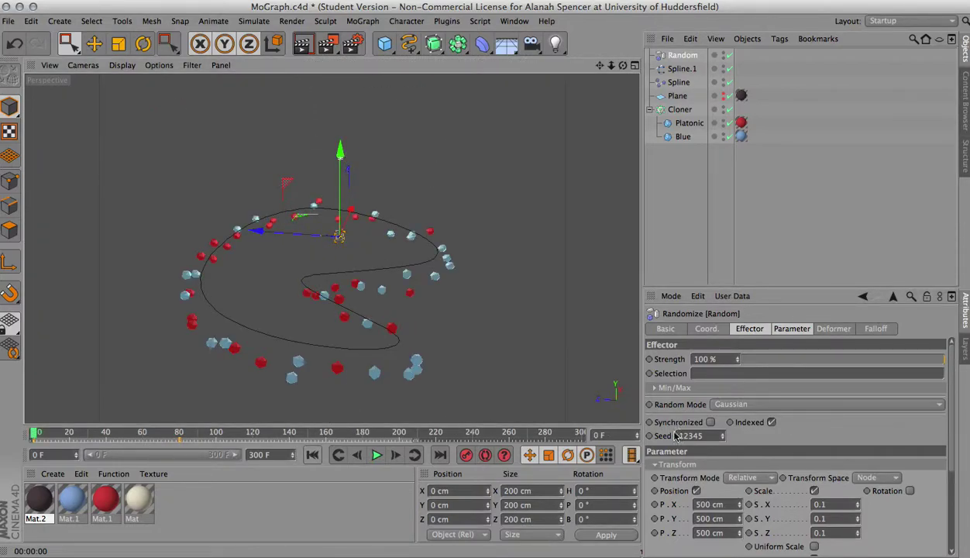
pyautogui.click(750, 404)
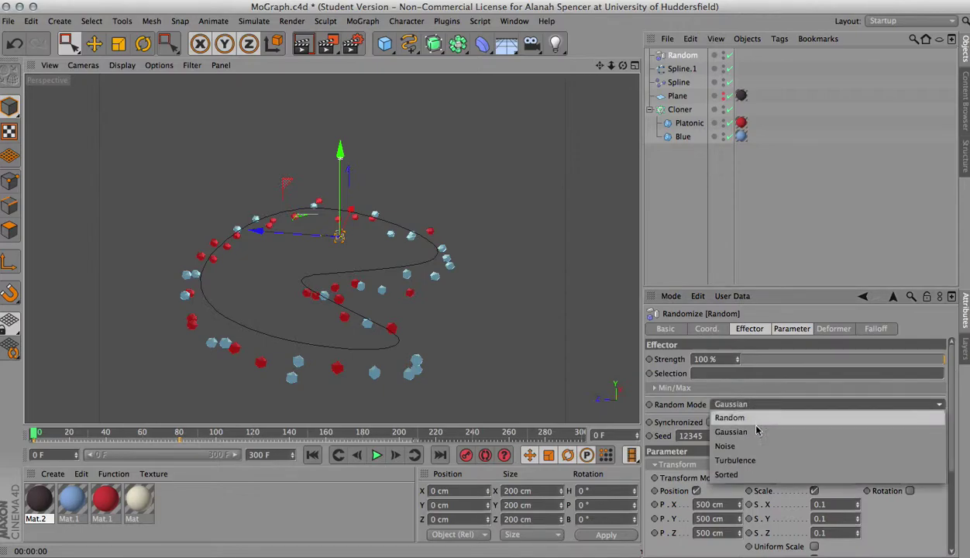
pyautogui.click(775, 458)
# Preview the Turbulence playback and set the noise Scale to 100%.
pyautogui.click(376, 455)
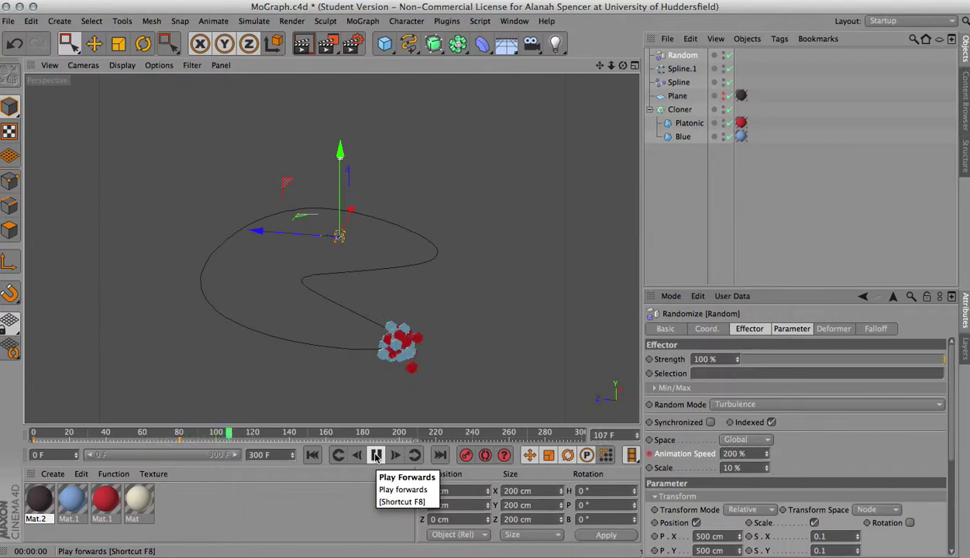
pyautogui.click(376, 455)
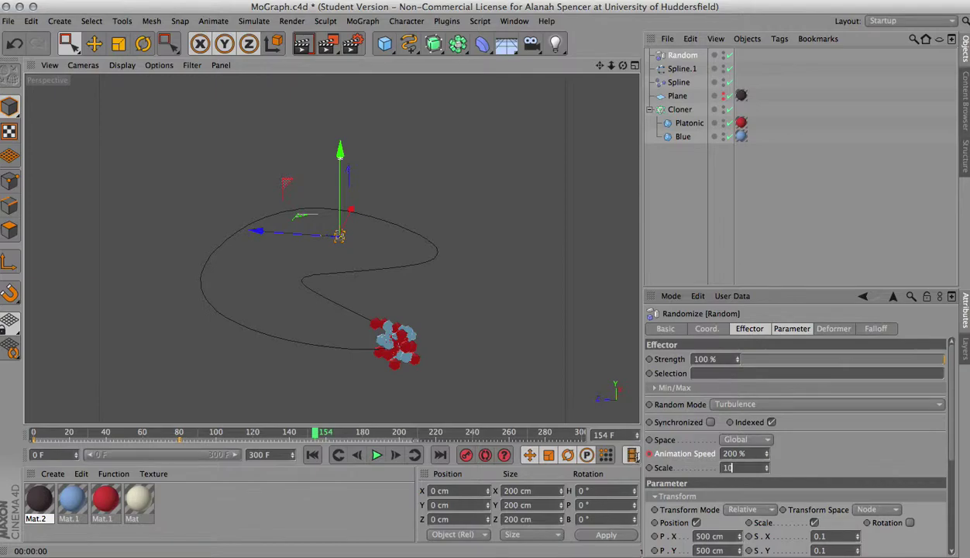
pyautogui.write('0')
pyautogui.press('Return')
# Render the view at frame 0 and play the swarming clones up to frame 24.
pyautogui.click(314, 457)
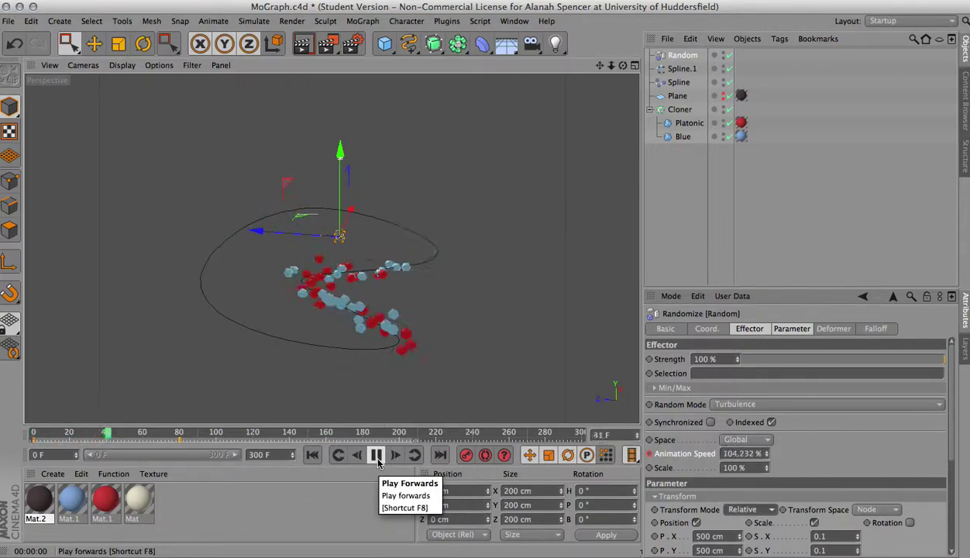
pyautogui.click(376, 457)
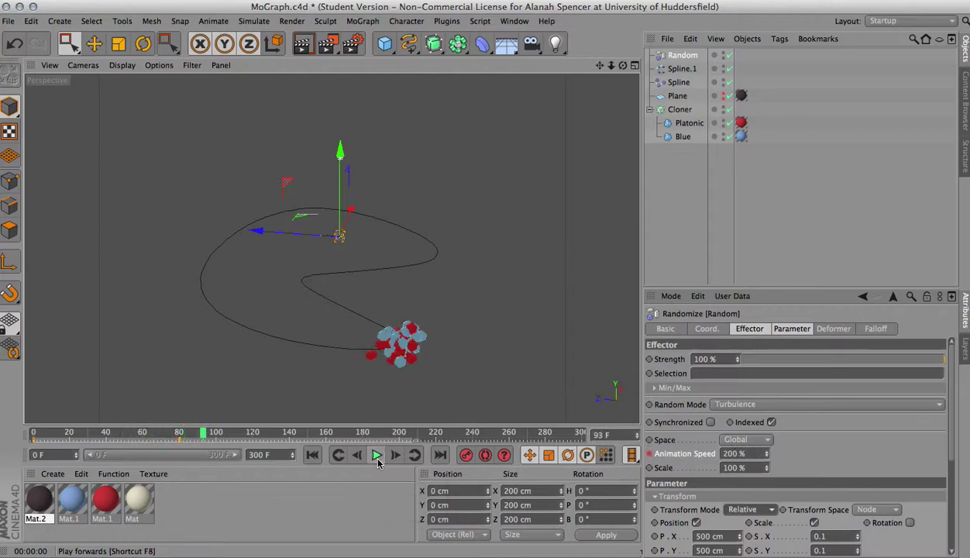
pyautogui.click(302, 44)
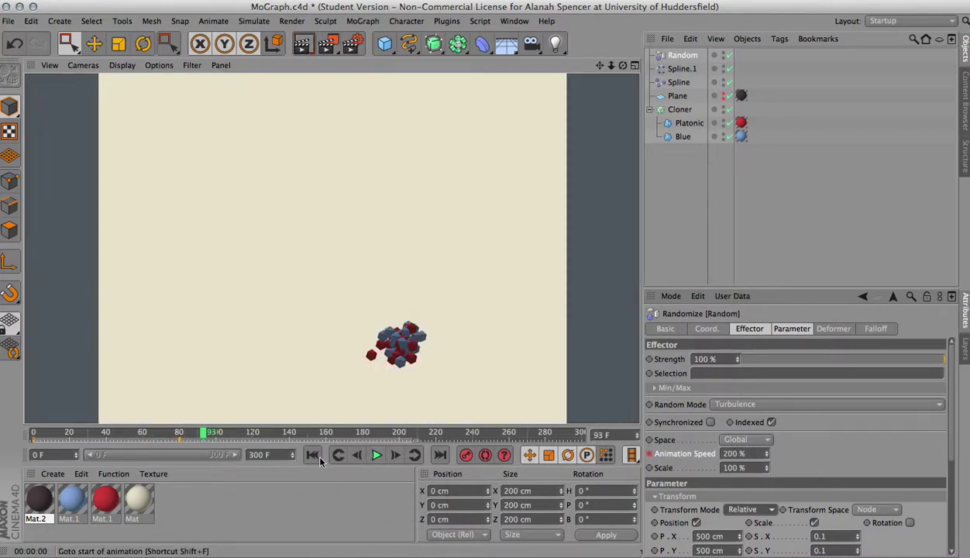
pyautogui.click(312, 456)
pyautogui.click(302, 45)
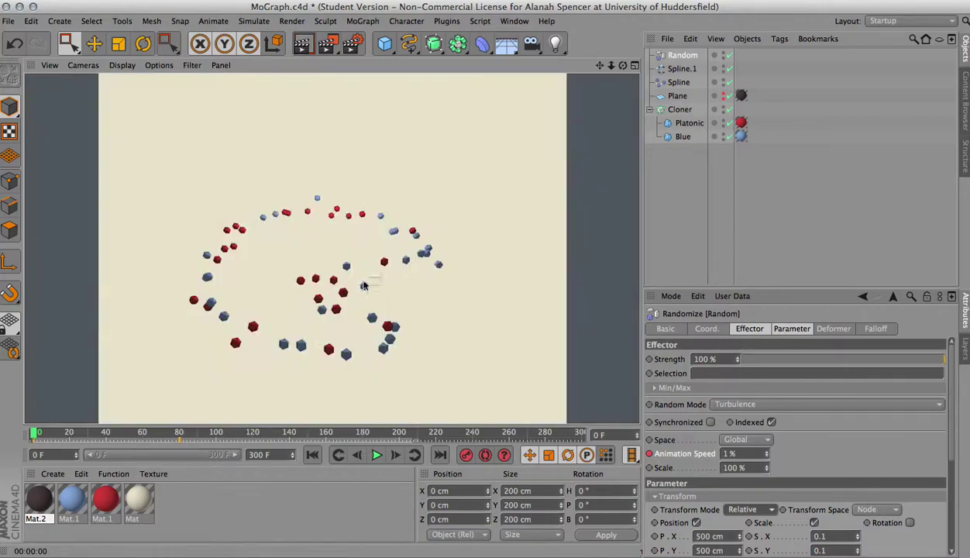
pyautogui.click(376, 457)
pyautogui.click(377, 457)
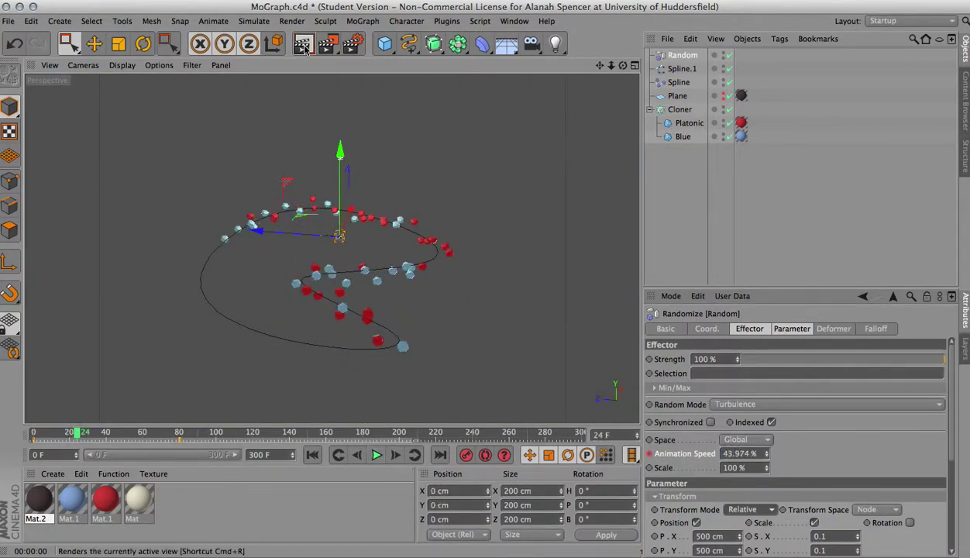
# Render the view, then select the Cloner to show its Spline and Random effectors.
pyautogui.click(302, 45)
pyautogui.click(552, 260)
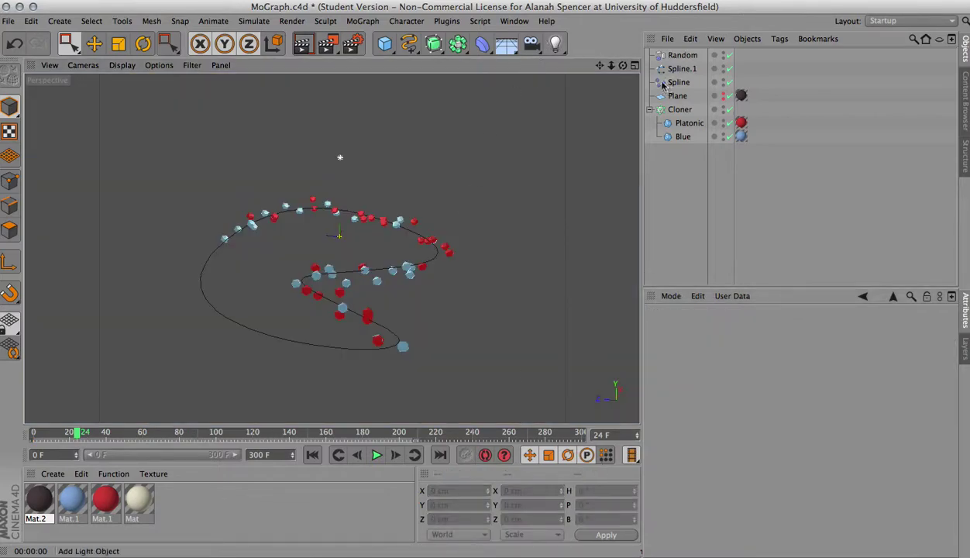
pyautogui.click(680, 110)
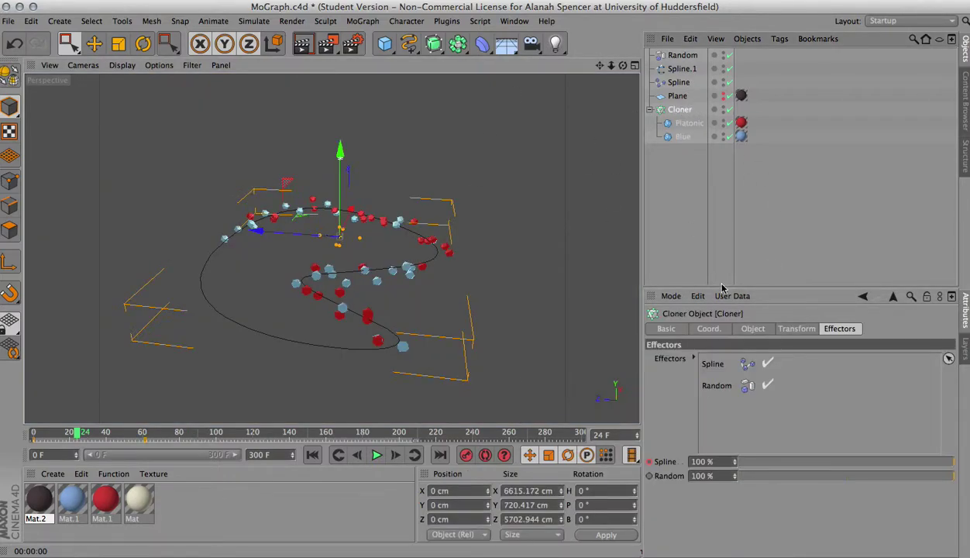
pyautogui.click(363, 21)
pyautogui.moveTo(387, 41)
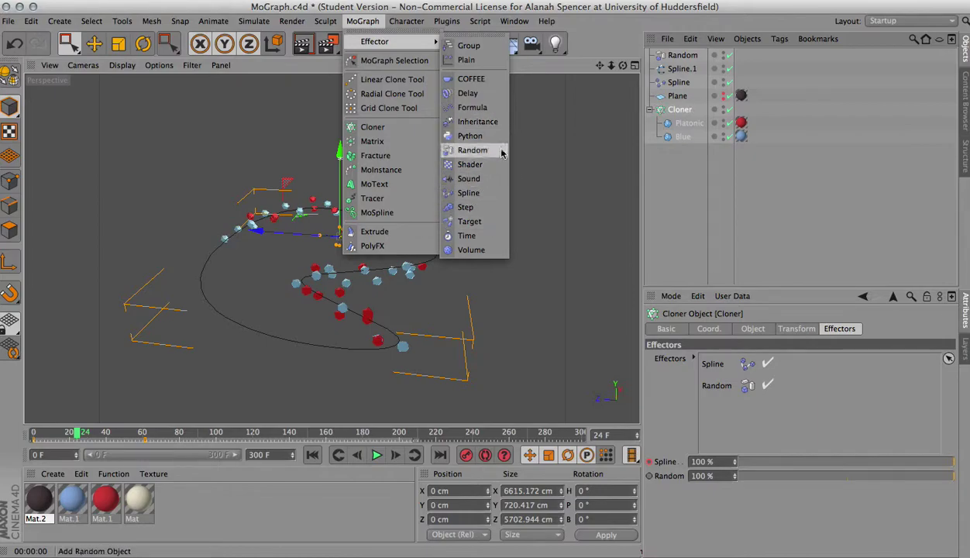
pyautogui.click(526, 196)
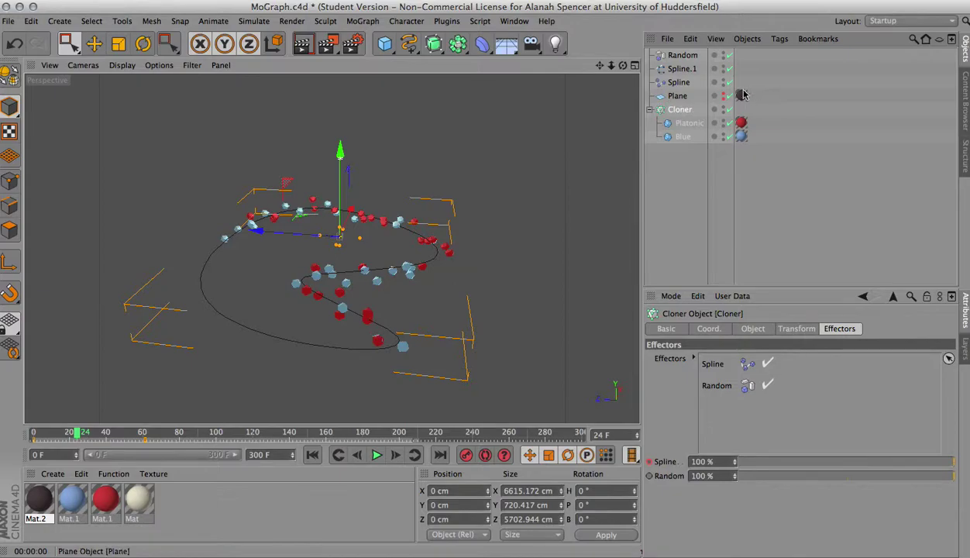